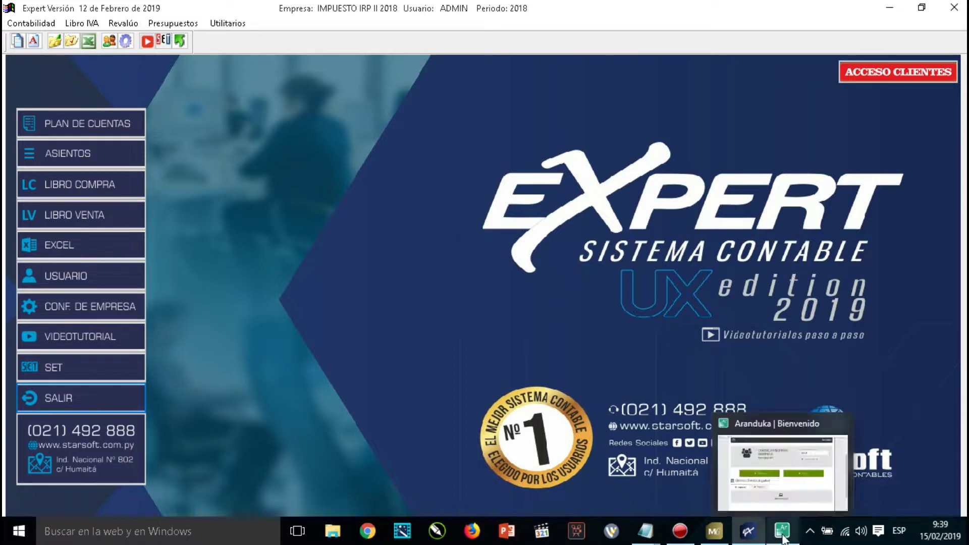
Review the RUC, DV and name on Aranduka's Editar Contribuyente page, then go back to Expert.
left_click(782, 538)
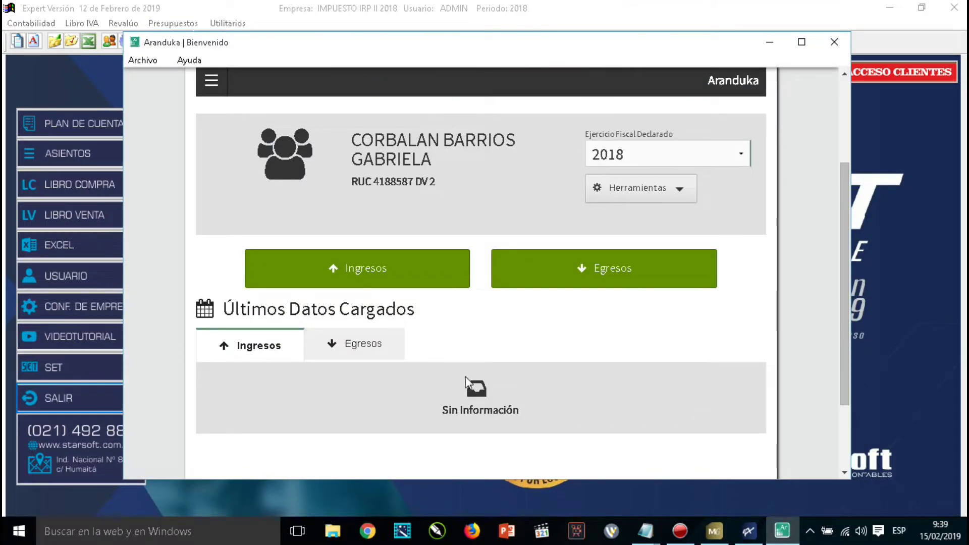
left_click(211, 80)
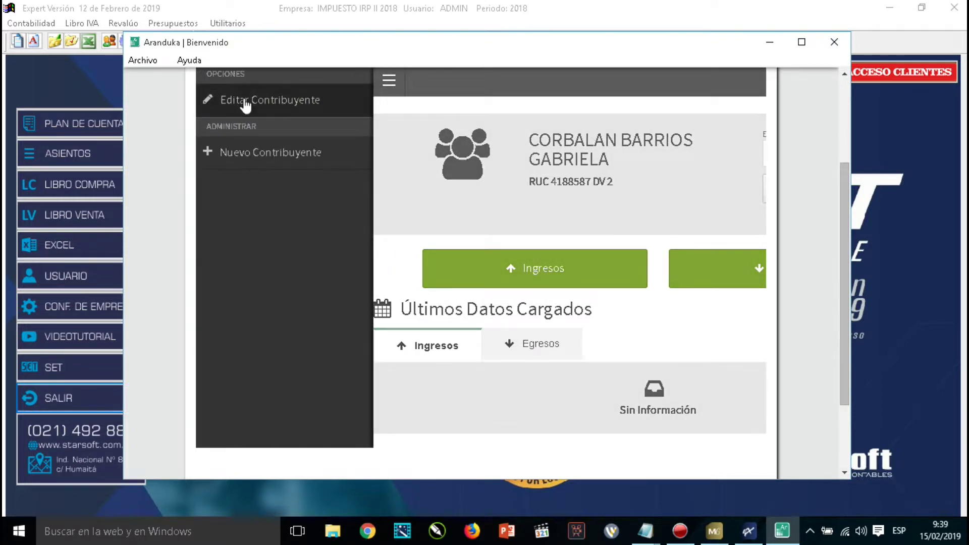
left_click(245, 104)
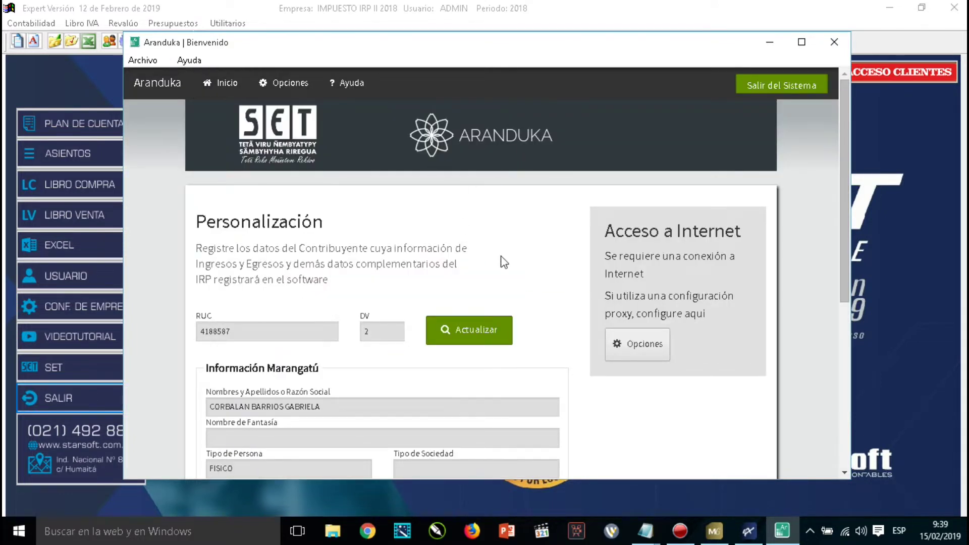
scroll(799, 356, "down", 1)
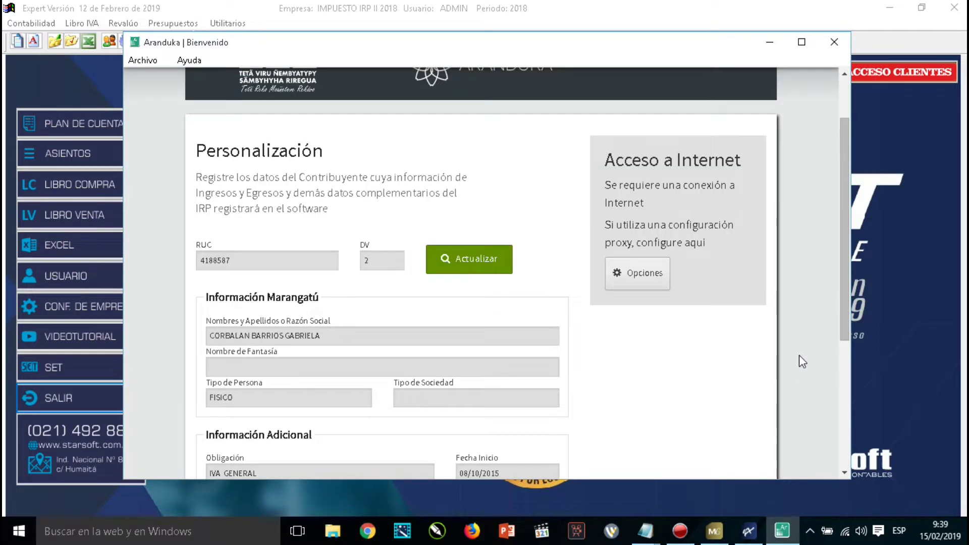
scroll(798, 361, "down", 1)
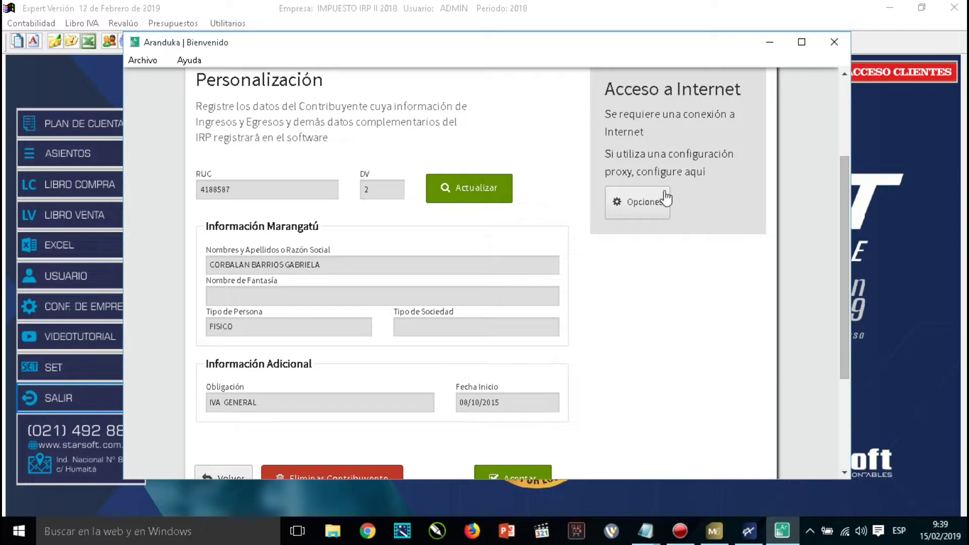
left_click(748, 538)
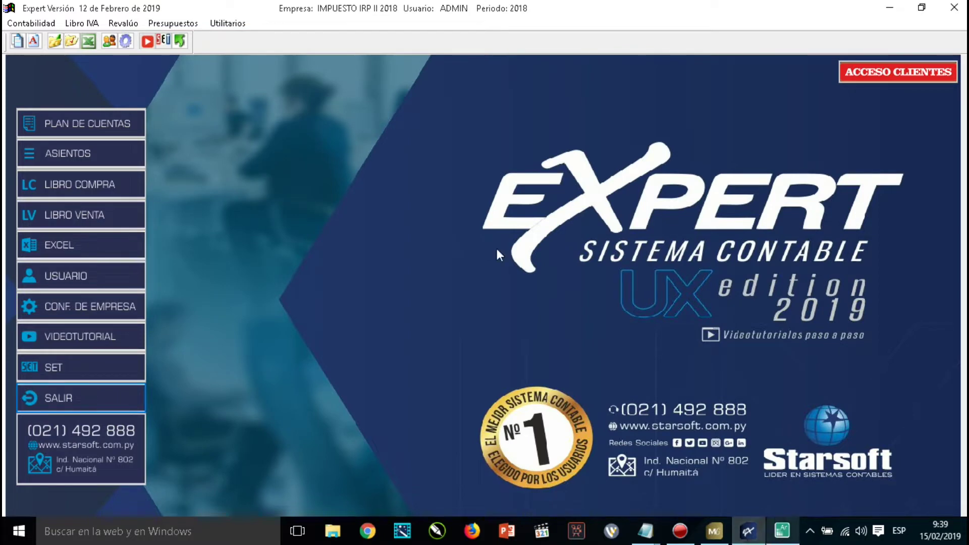
Open Familiar a Cargo under Utilitarios > Archivos and start a new dependent of type Hijos.
left_click(235, 27)
mouse_move(275, 53)
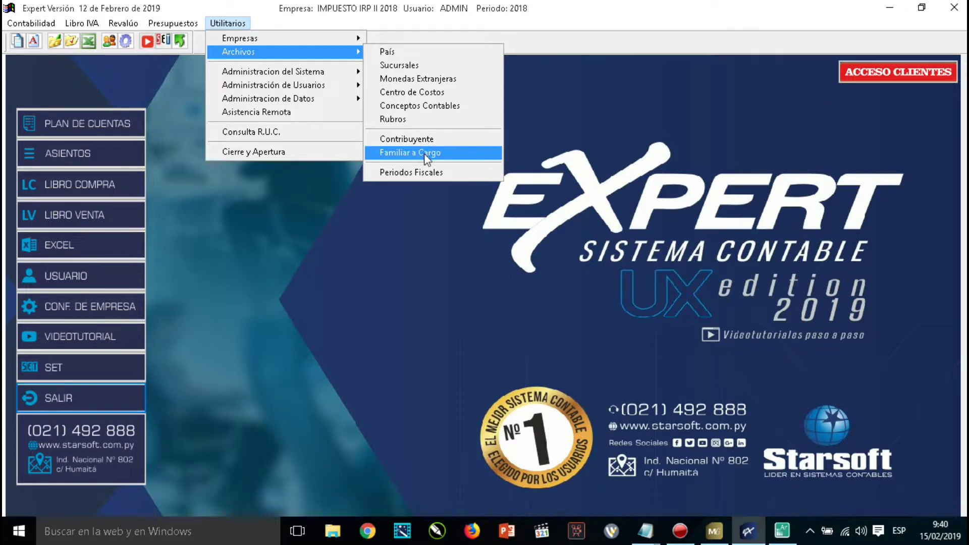
left_click(423, 154)
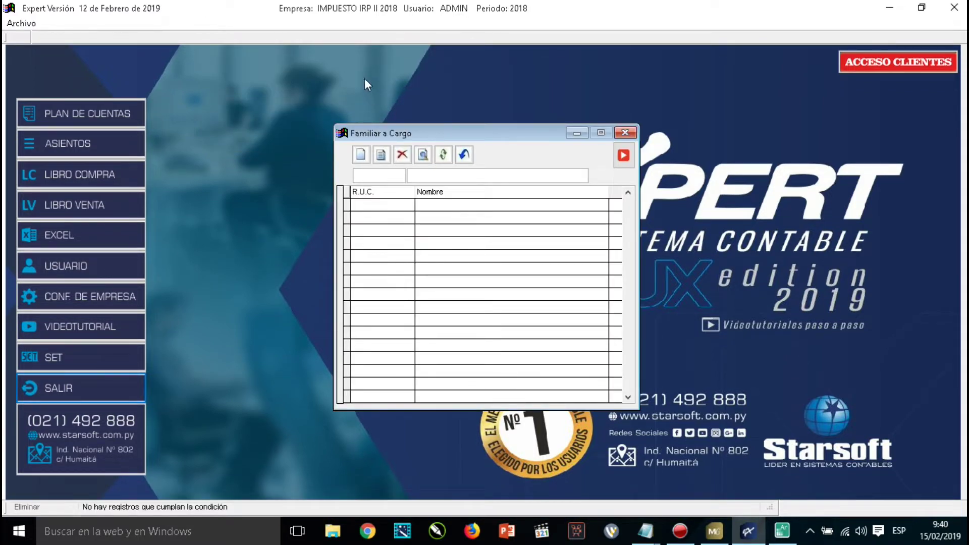
left_click(361, 156)
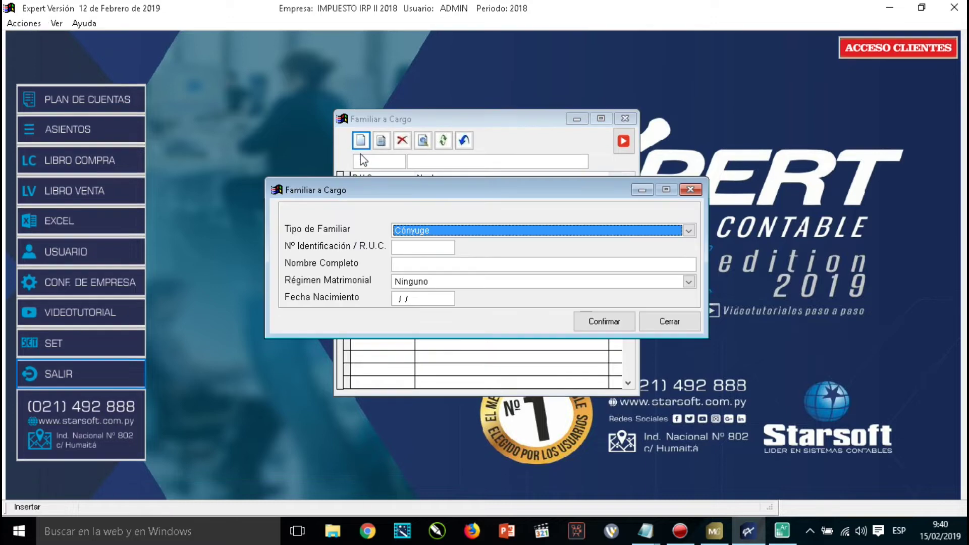
left_click(688, 230)
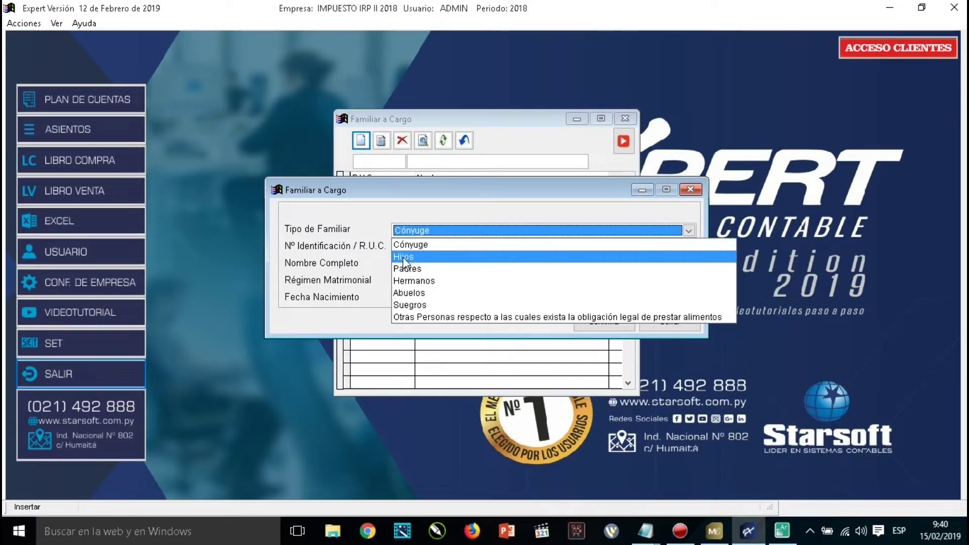
left_click(404, 257)
key("Tab")
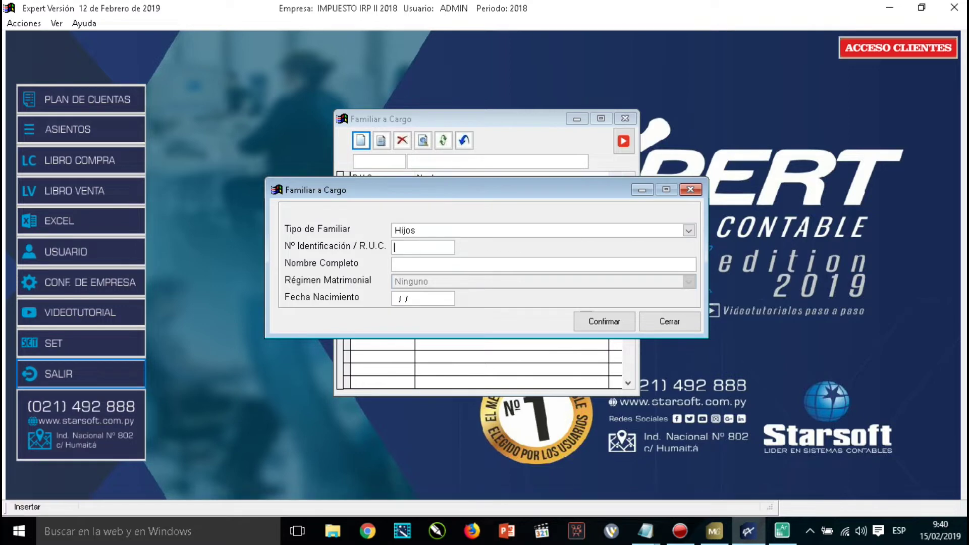
type("456789")
type("2")
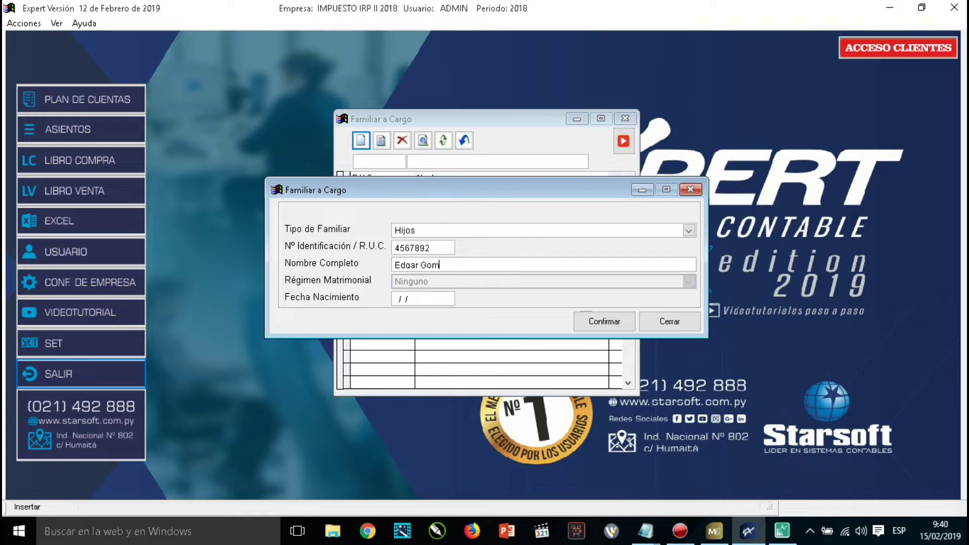
key("Tab")
type("19/12/11")
key("BackSpace")
key("BackSpace")
type("91")
left_click(608, 324)
left_click(662, 315)
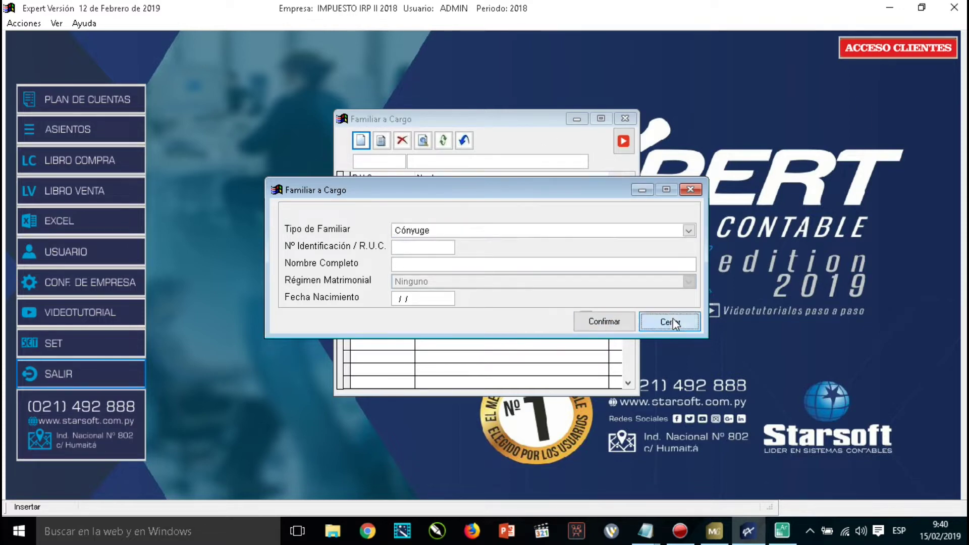
left_click(446, 204)
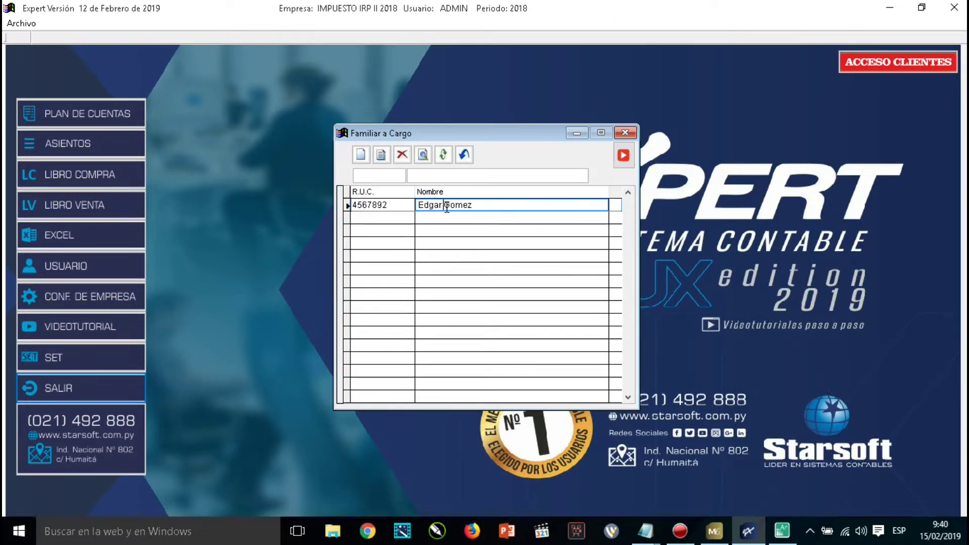
View the saved Hijos dependent's details, then close the Familiar a Cargo list.
left_click(422, 156)
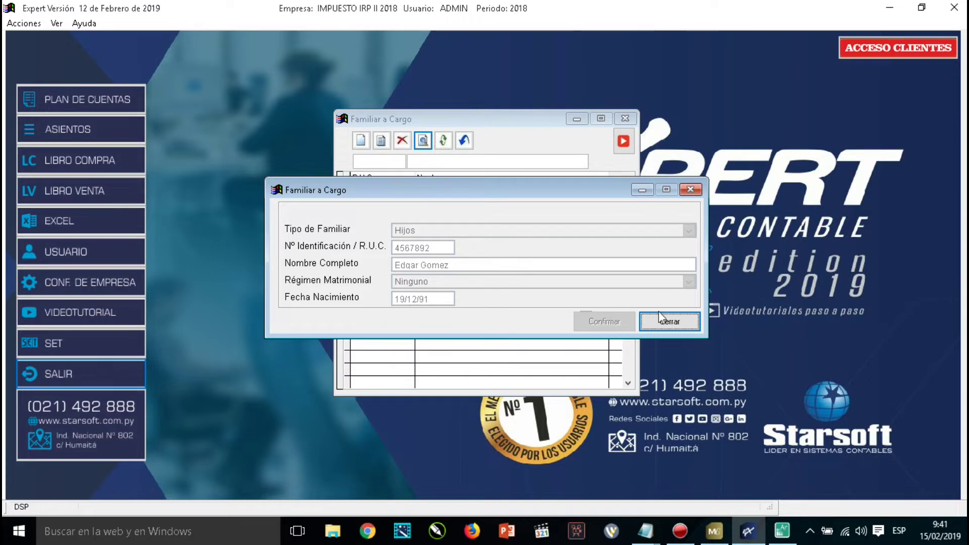
left_click(670, 326)
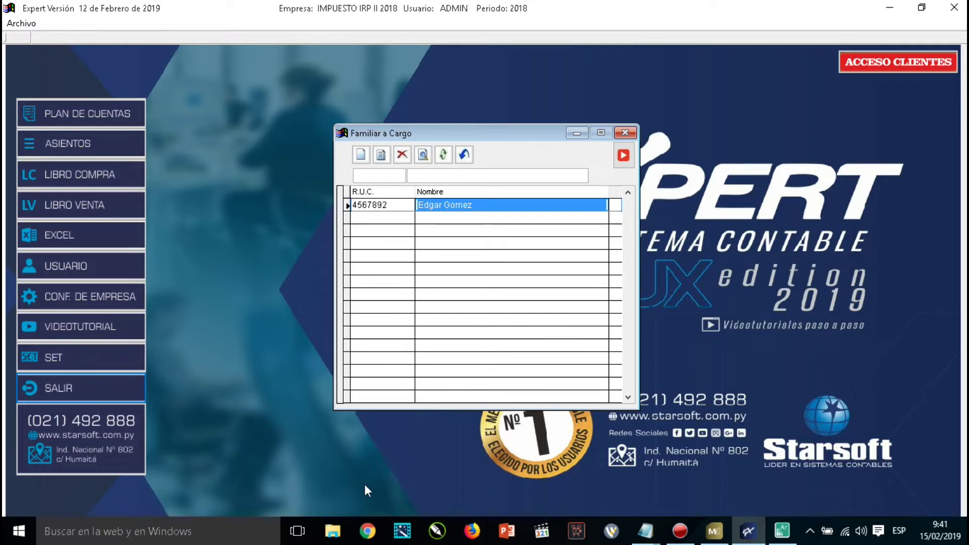
left_click(464, 155)
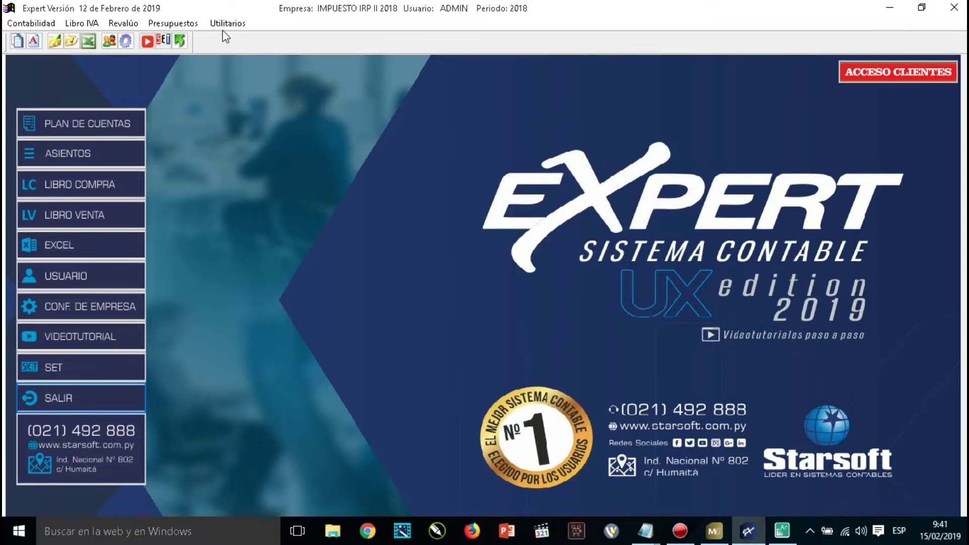
Open the Contribuyente list under Utilitarios > Archivos and begin a new taxpayer record.
left_click(230, 26)
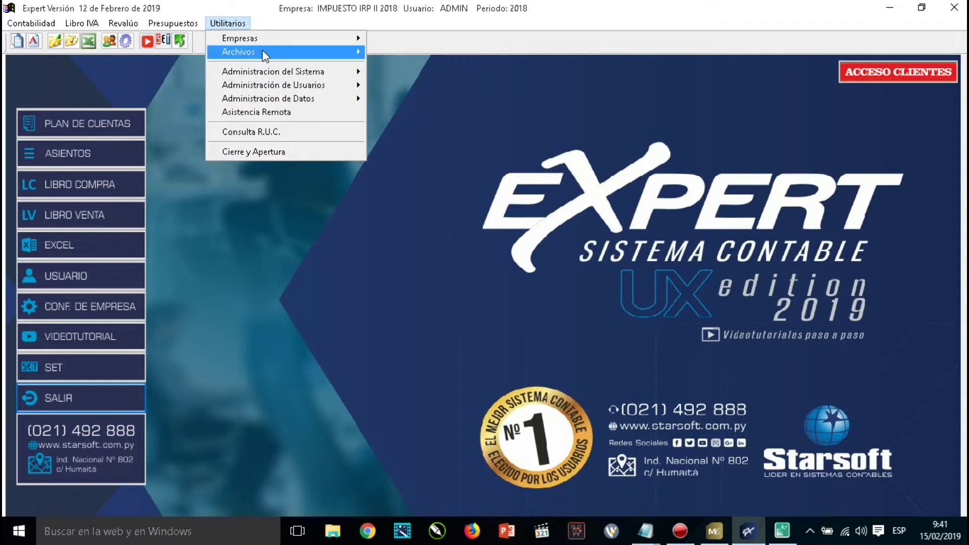
mouse_move(360, 55)
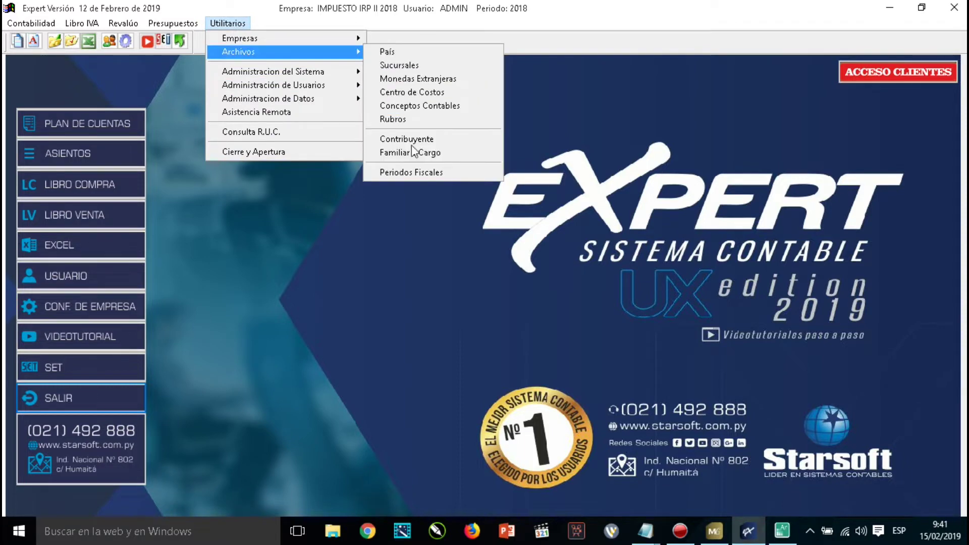
left_click(404, 135)
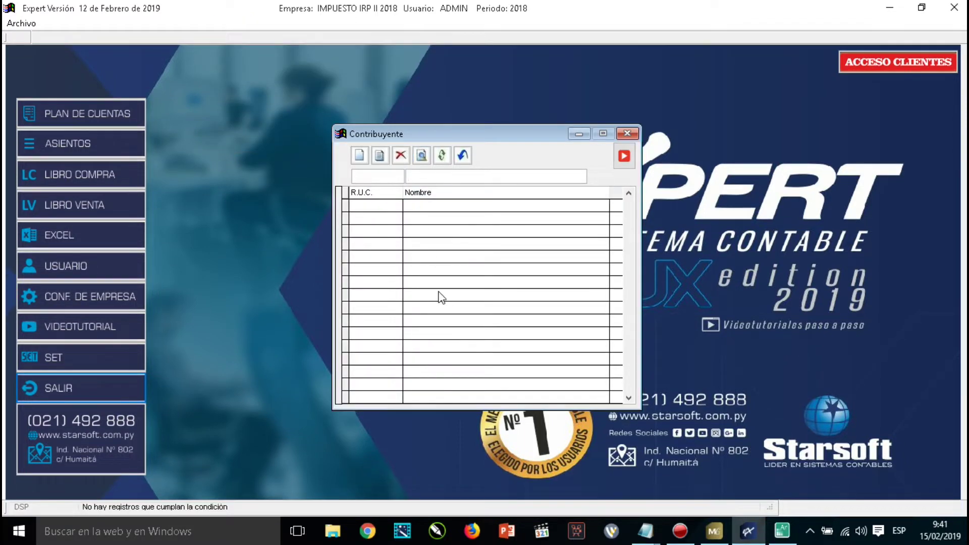
left_click(358, 155)
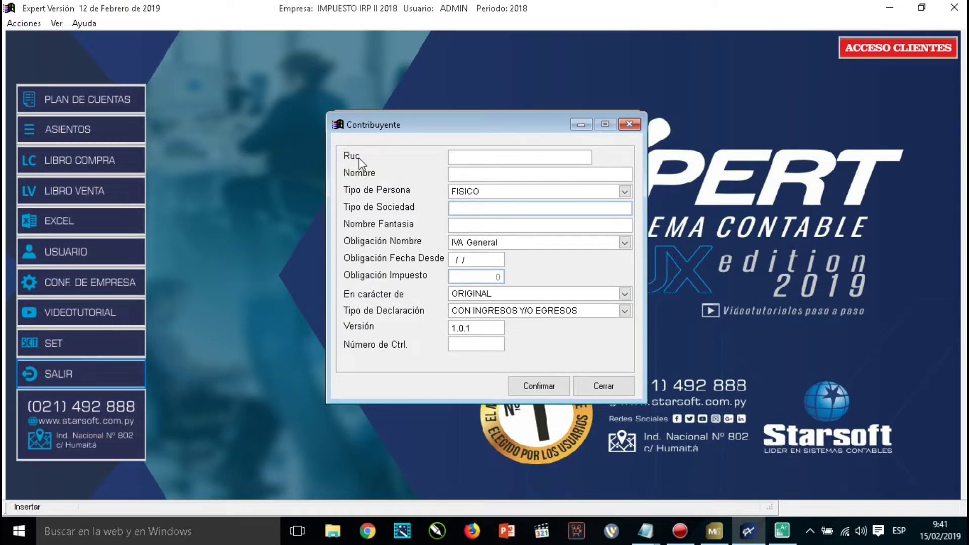
mouse_move(781, 541)
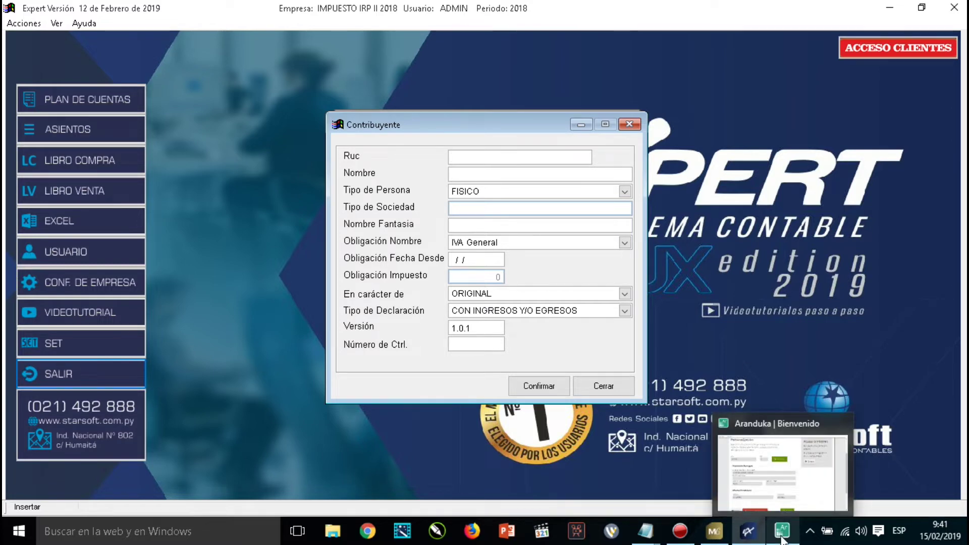
Paste Aranduka's RUC into Expert's Ruc field with check digit -2, then copy the taxpayer's name.
left_click(781, 539)
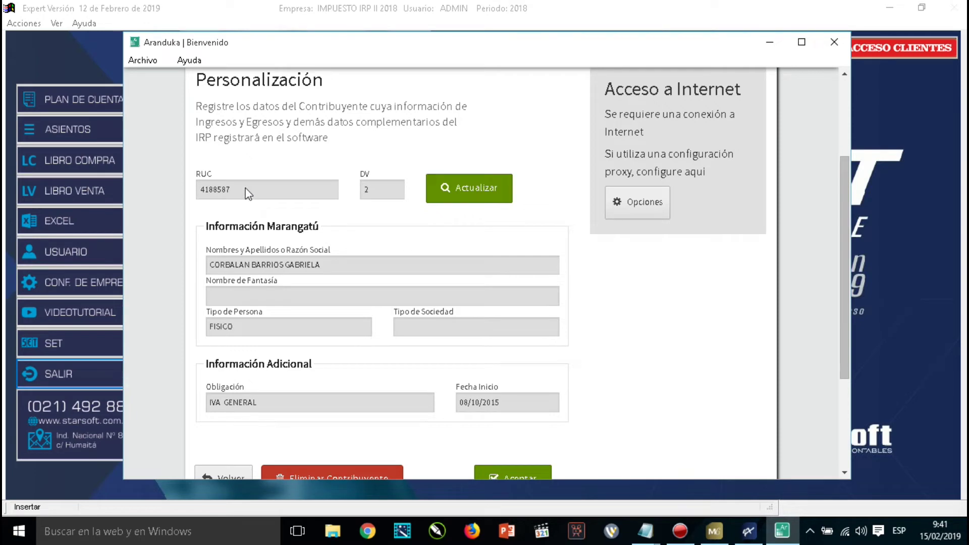
left_click_drag(238, 190, 192, 193)
key("ctrl+c")
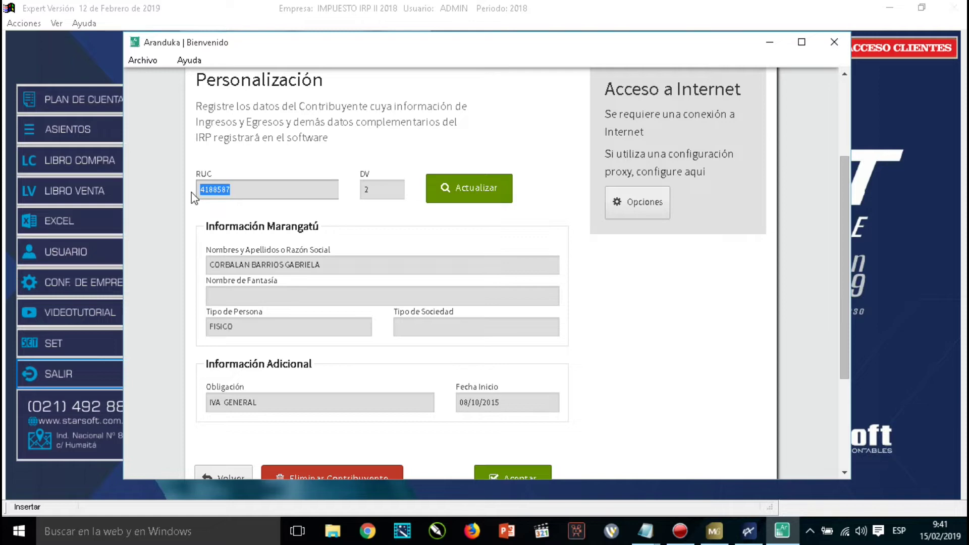
left_click(750, 537)
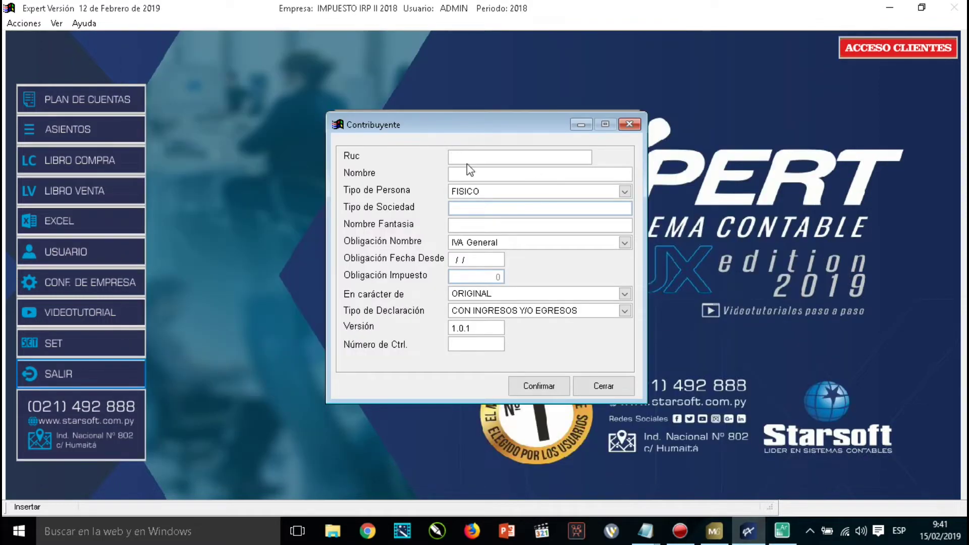
left_click(466, 162)
key("ctrl+v")
type("-2")
key("Tab")
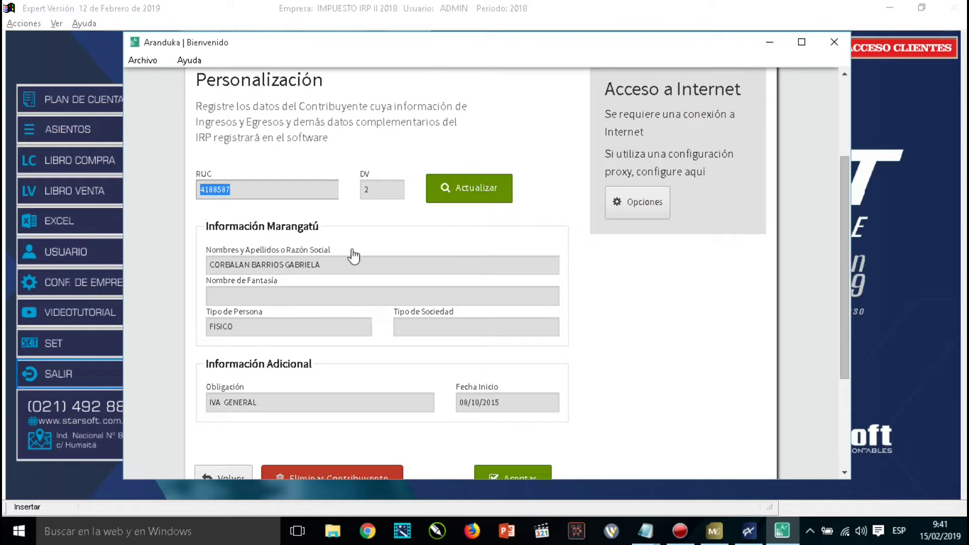
left_click_drag(323, 268, 205, 272)
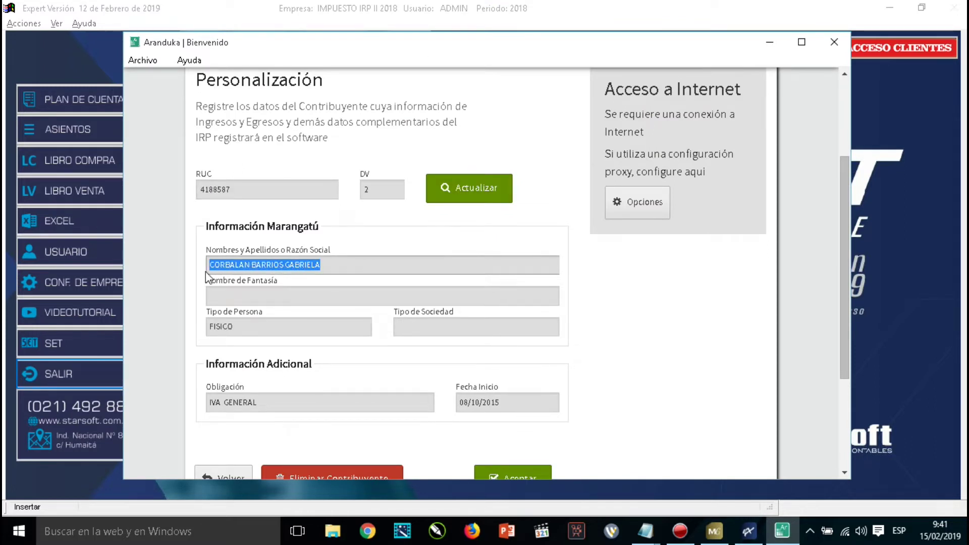
key("alt+Tab")
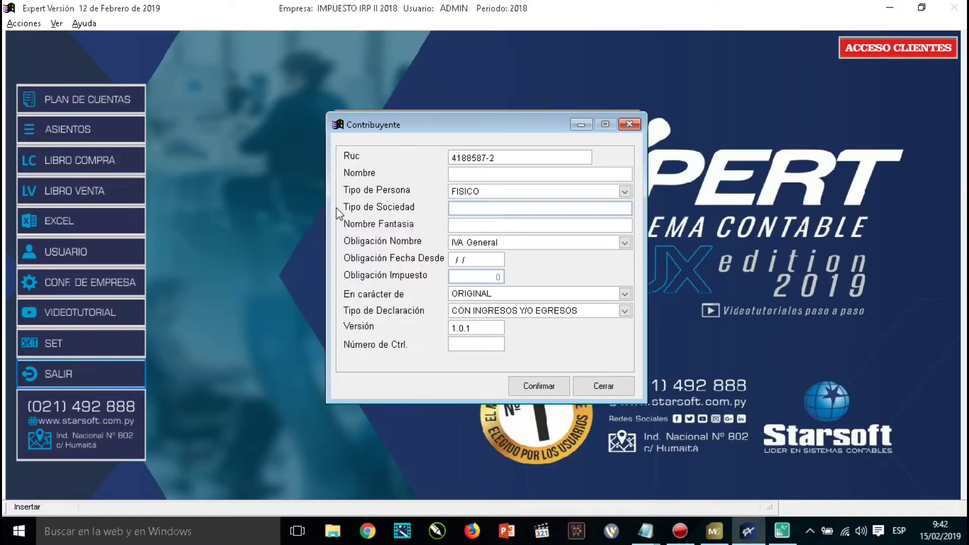
Paste the taxpayer's name into Nombre and compare the form against Aranduka's record.
key("Tab")
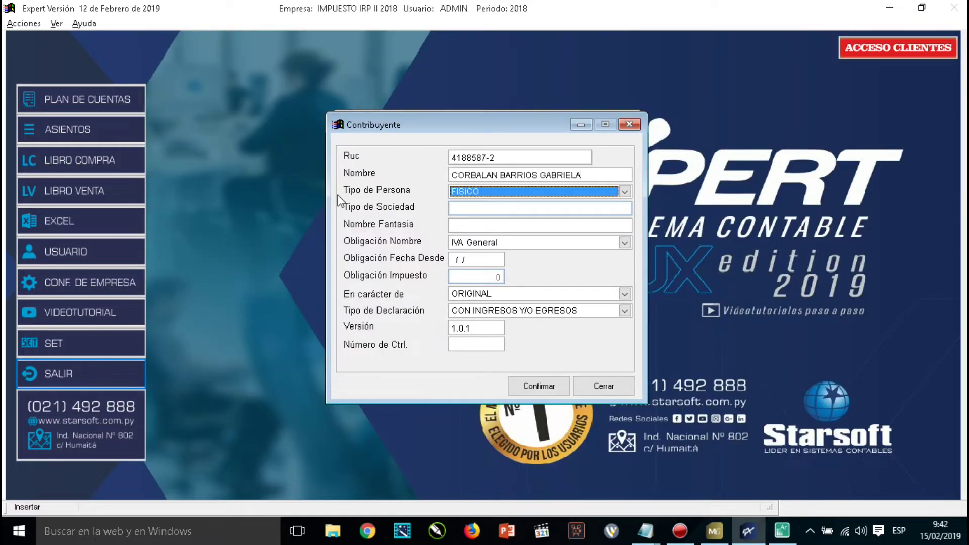
key("alt+Tab")
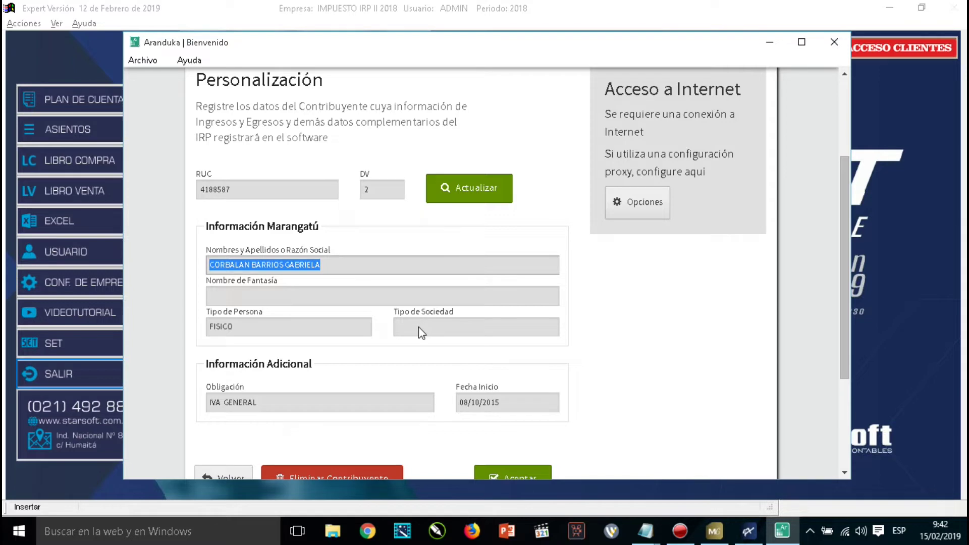
key("Return")
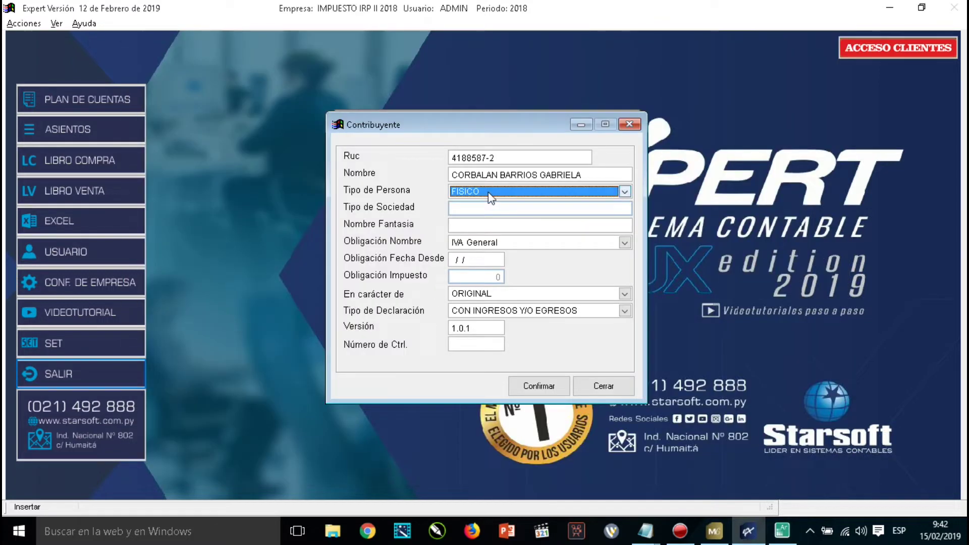
key("alt+Tab")
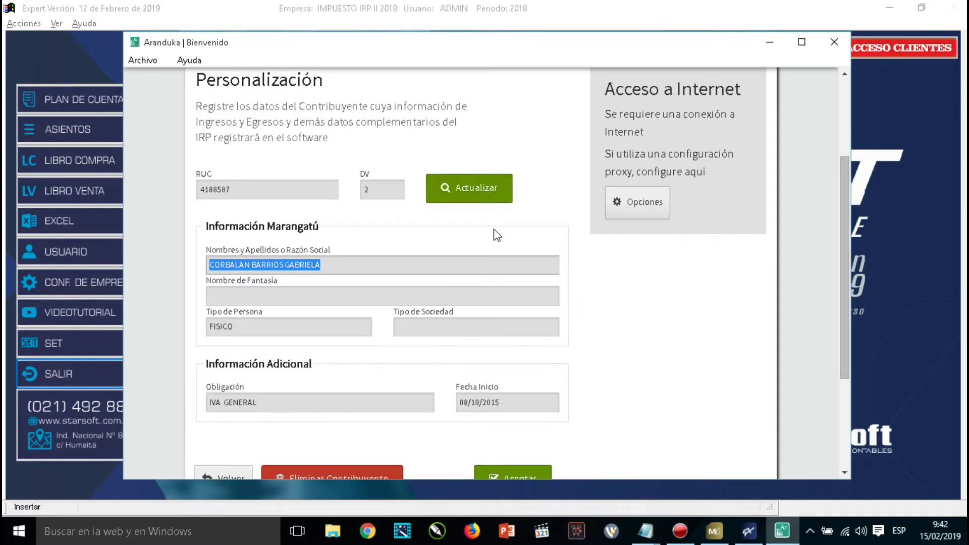
key("alt+Tab")
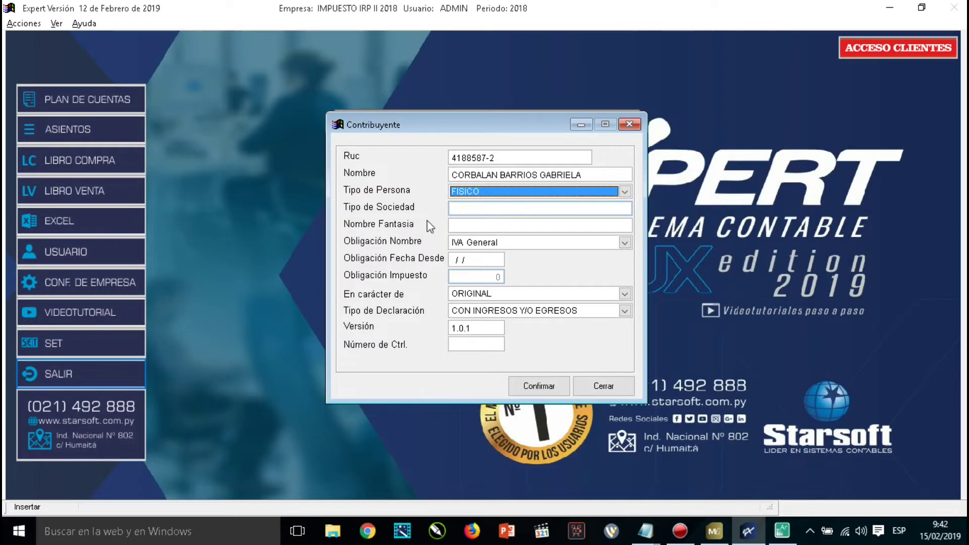
key("alt+Tab")
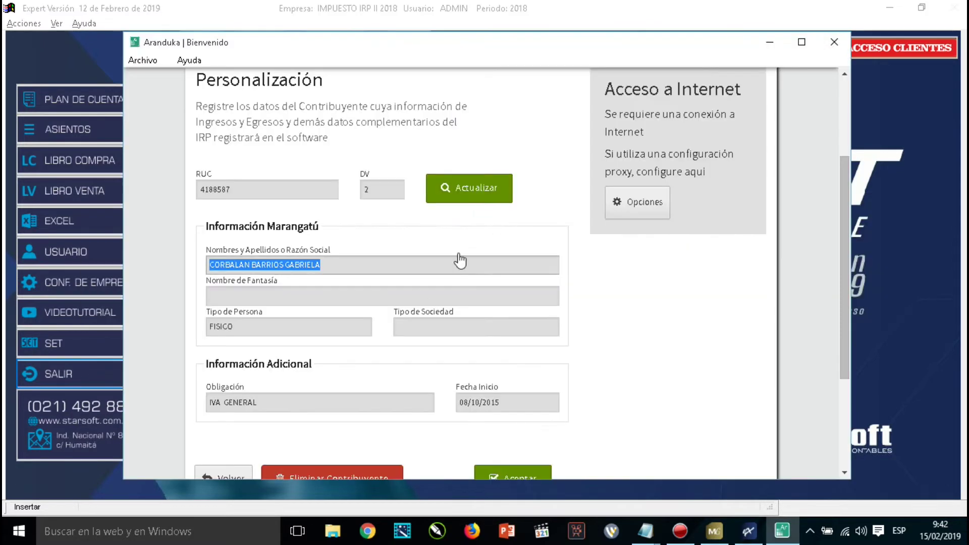
key("alt+Tab")
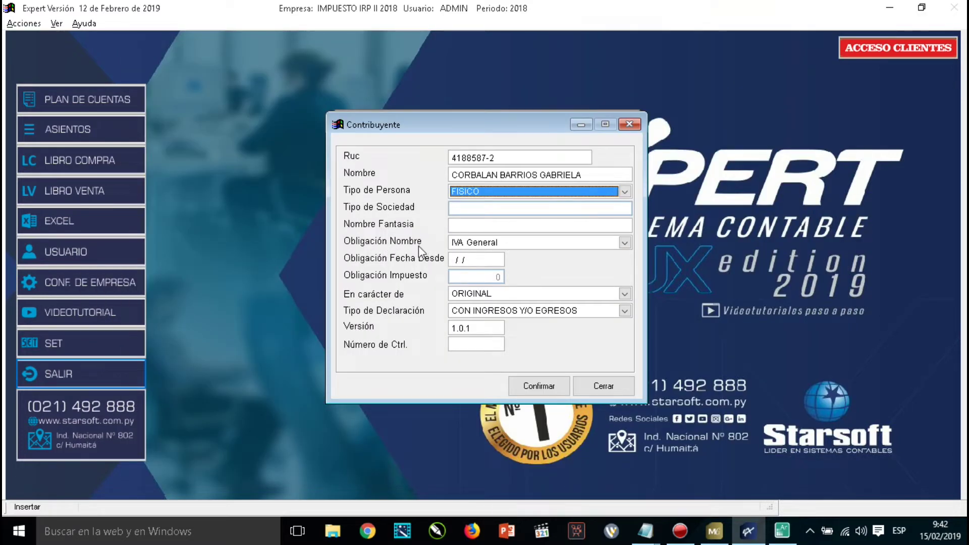
key("alt+Tab")
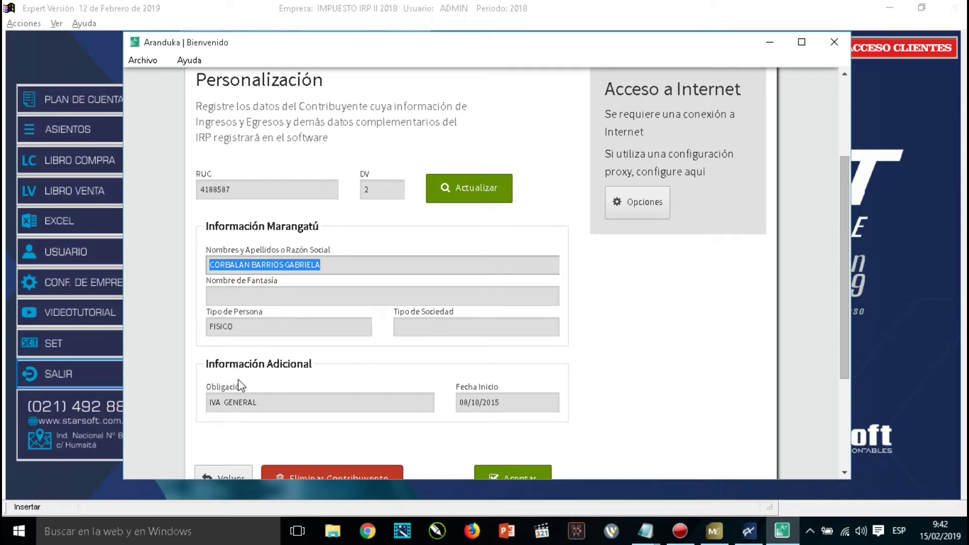
key("alt+Tab")
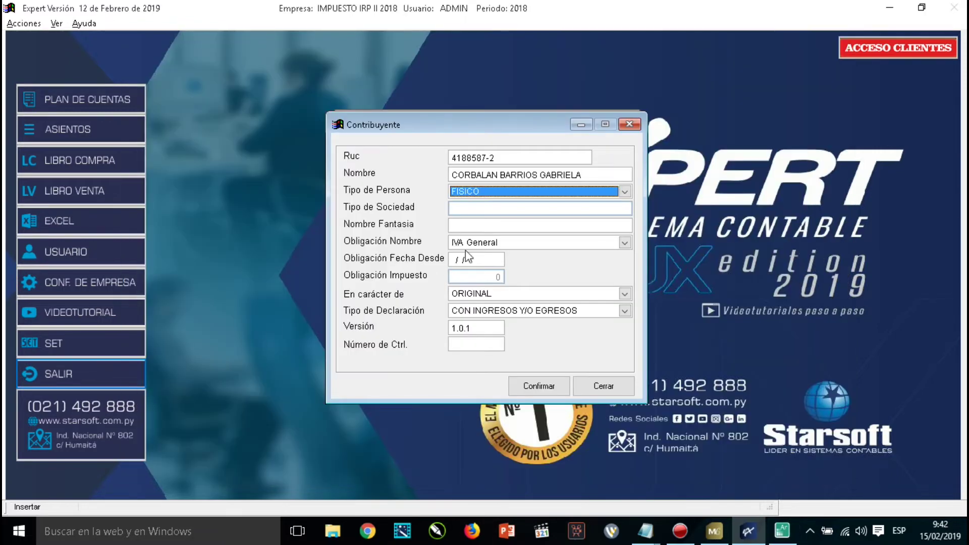
key("alt+Tab")
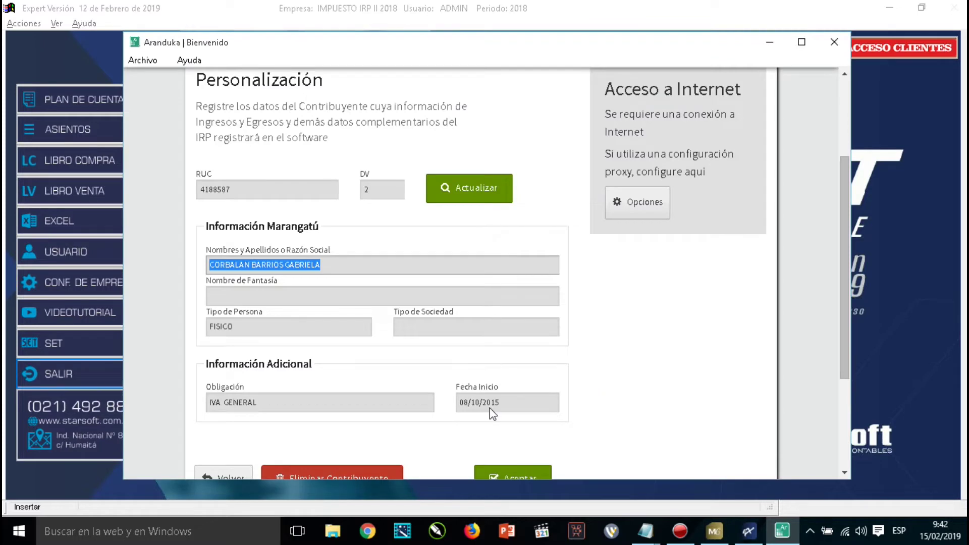
key("alt+Tab")
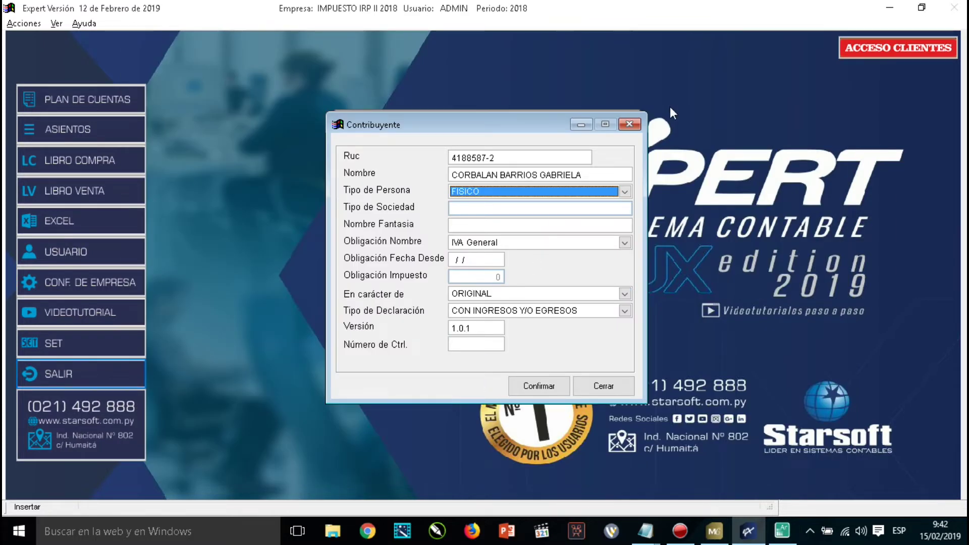
Enter obligation start date 08/10/15 and set the version to 1.0.2, as in Aranduka.
key("Tab")
key("Tab")
key("Tab")
key("Tab")
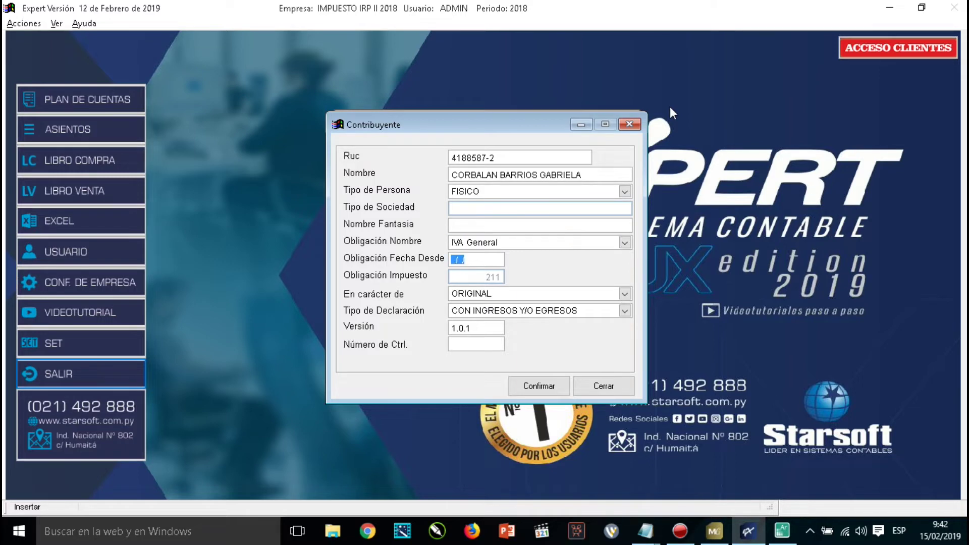
key("alt+Tab")
key("alt+Tab")
type("08/10")
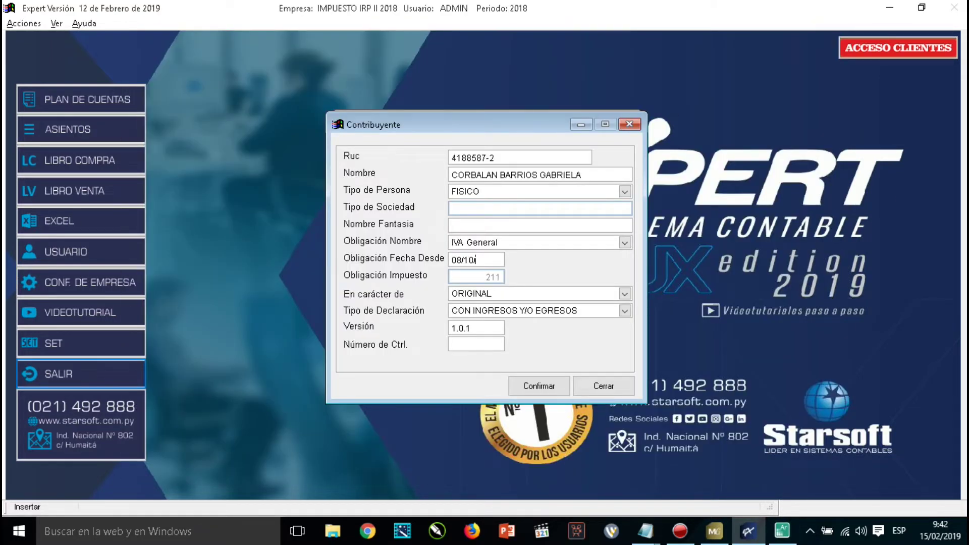
type("/15")
key("Tab")
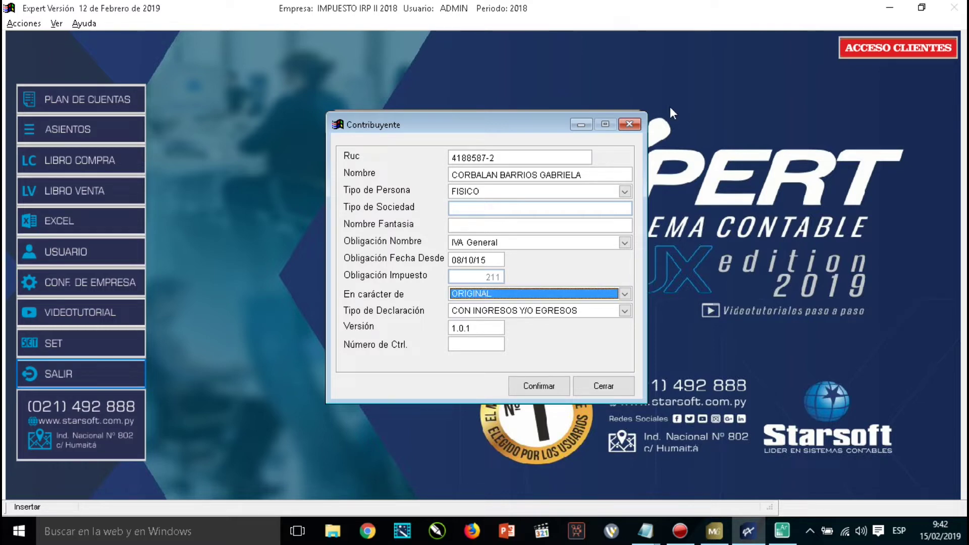
key("Tab")
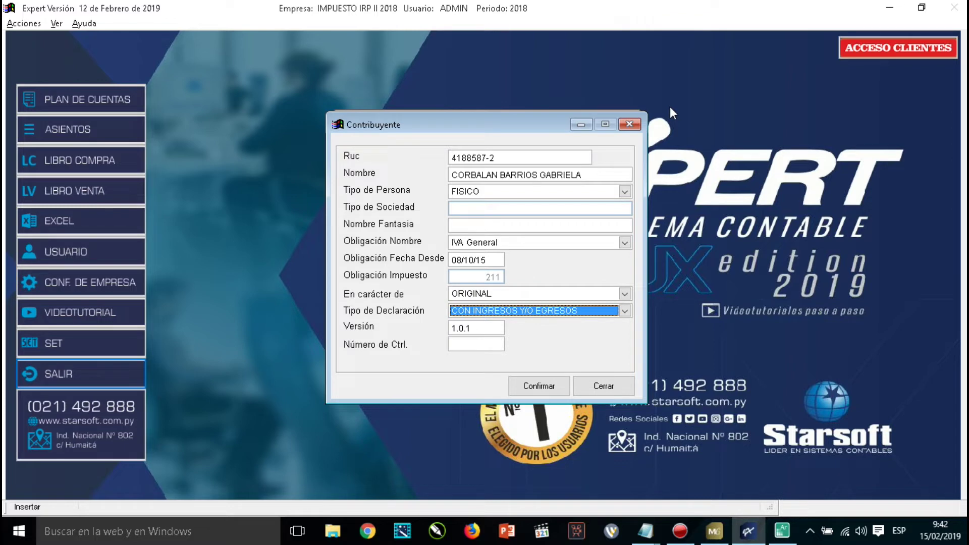
key("Tab")
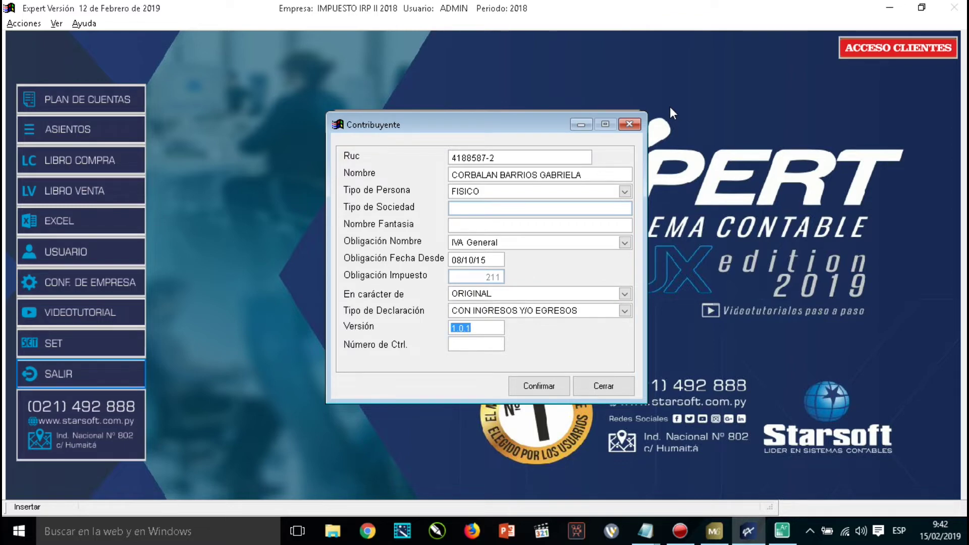
key("alt+Tab")
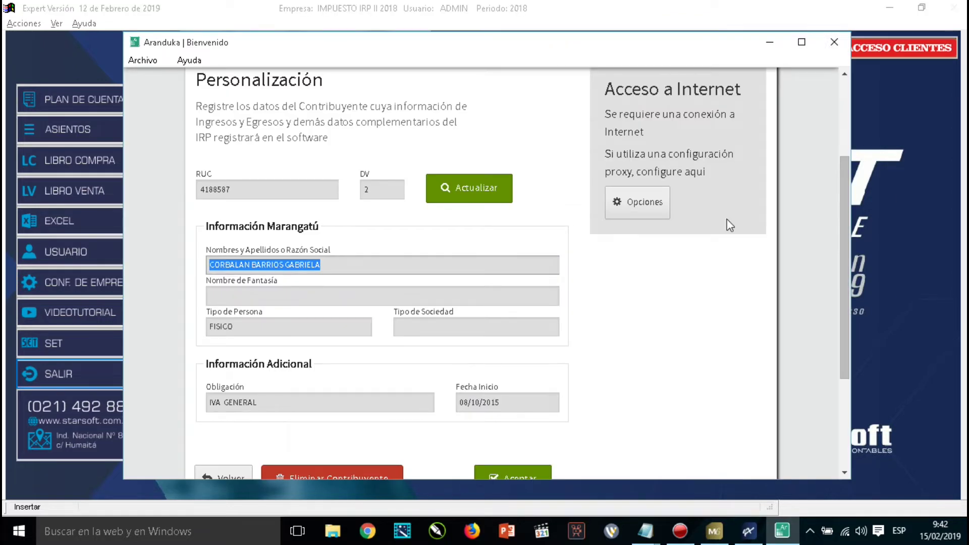
scroll(746, 363, "down", 3)
scroll(739, 351, "down", 1)
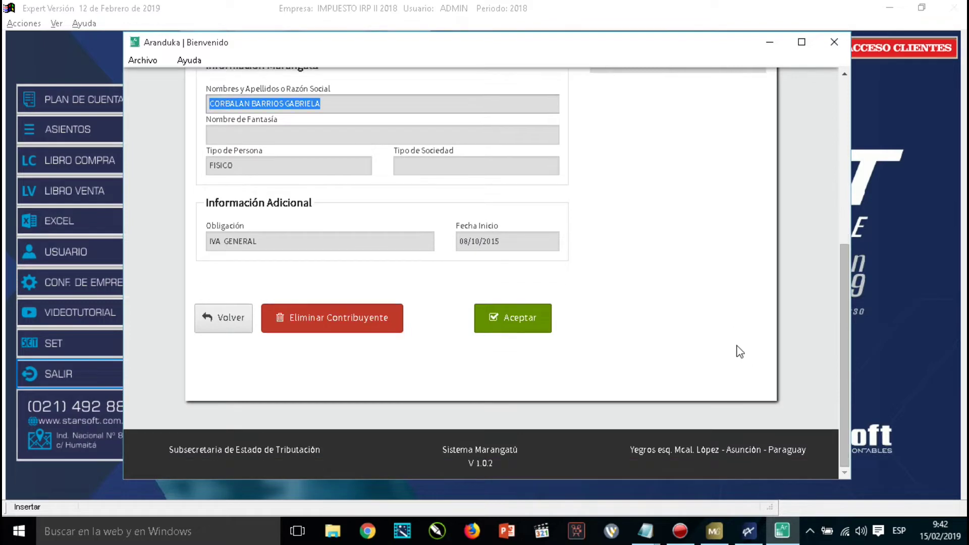
key("alt+Tab")
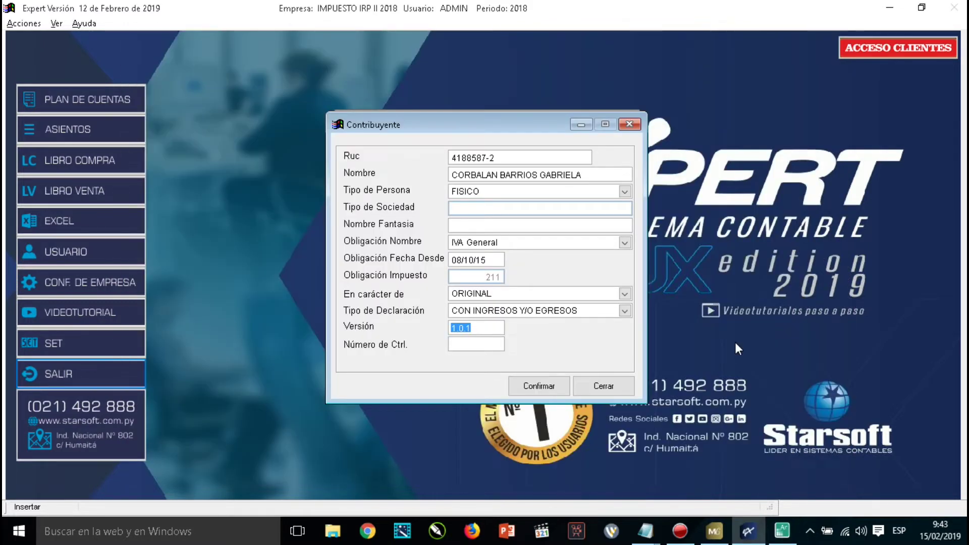
type("1")
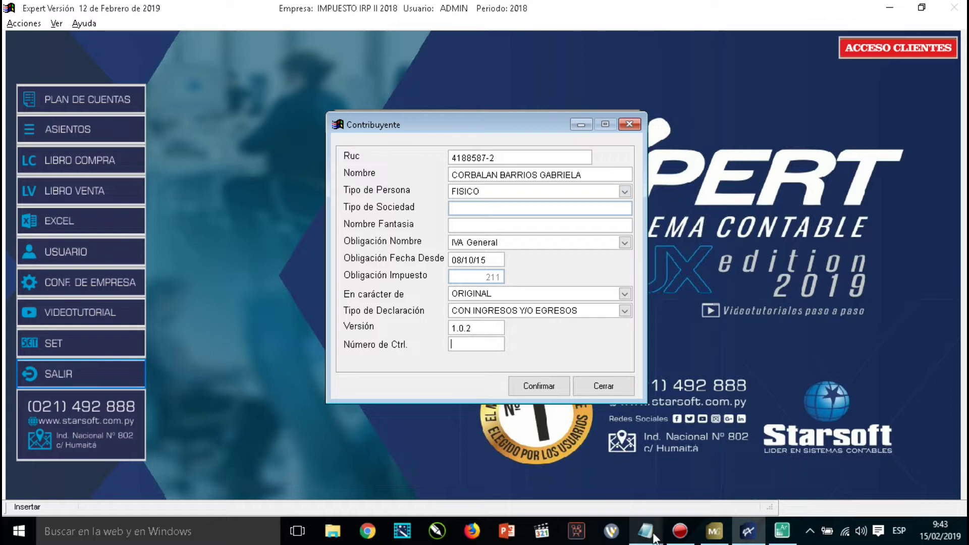
Accept the Aranduka taxpayer details and keep 2018 as the declared fiscal year.
left_click(785, 537)
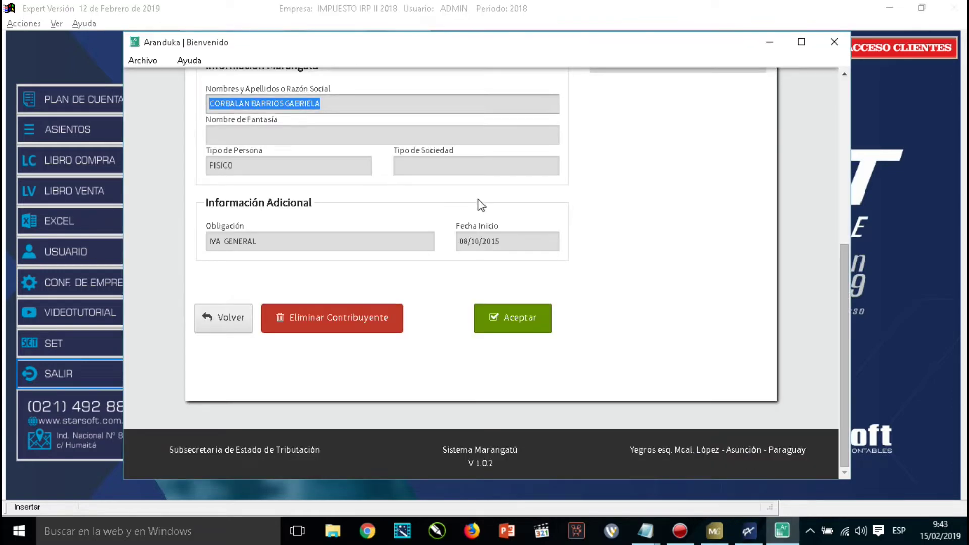
left_click(514, 319)
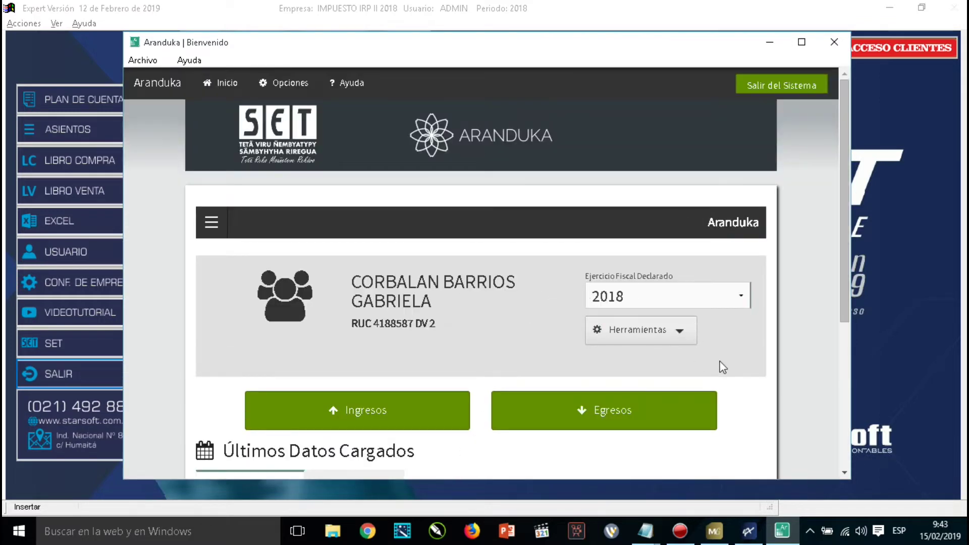
scroll(723, 367, "down", 1)
scroll(718, 376, "down", 1)
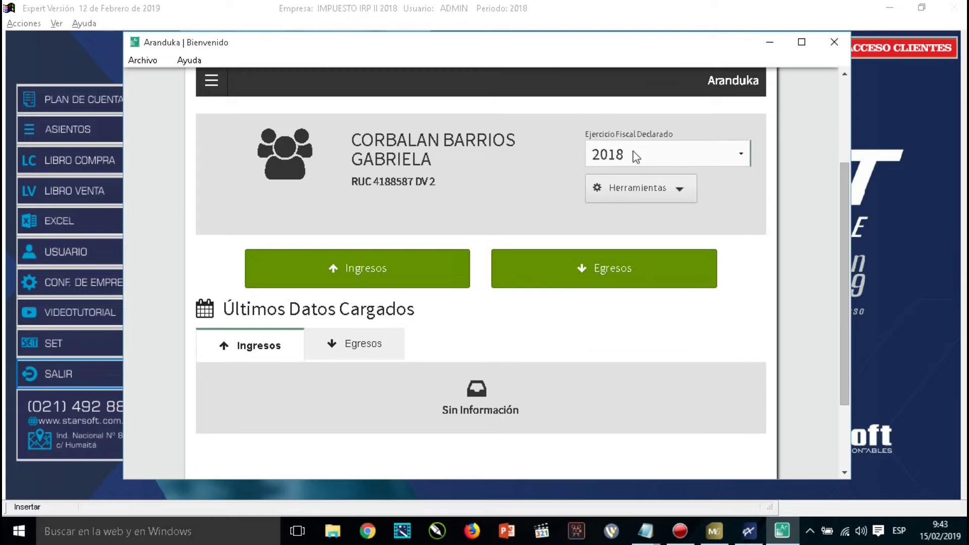
left_click(742, 155)
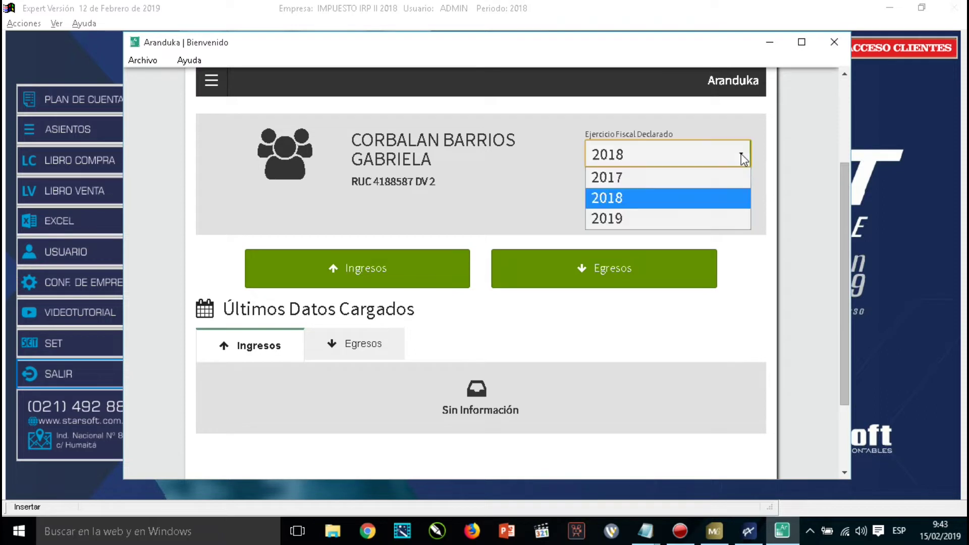
left_click(609, 199)
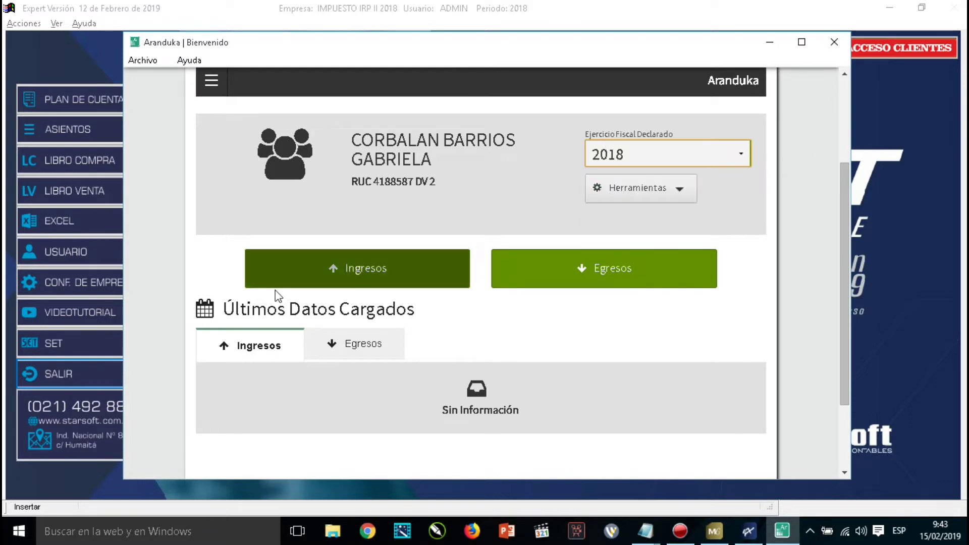
Check the latest Ingresos and Egresos records, which are still empty.
left_click(247, 355)
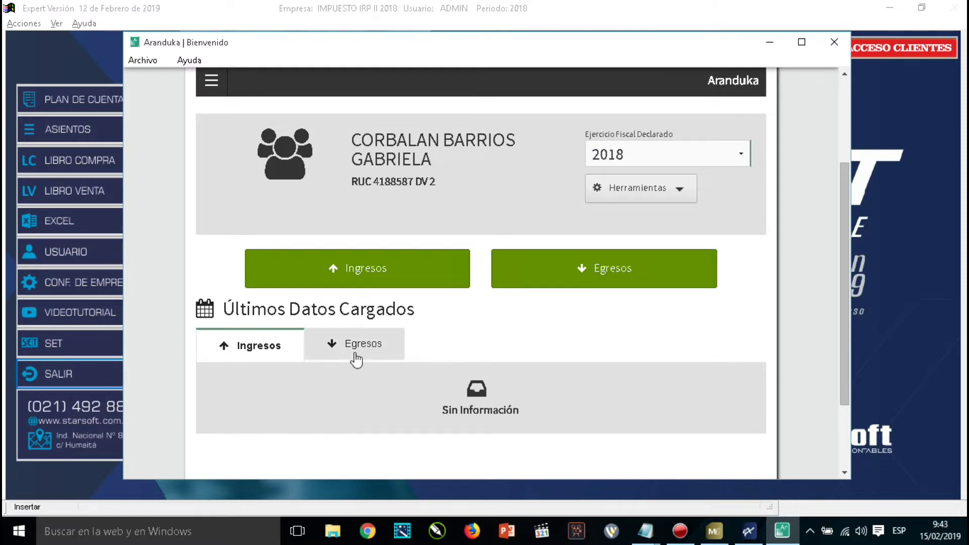
left_click(354, 350)
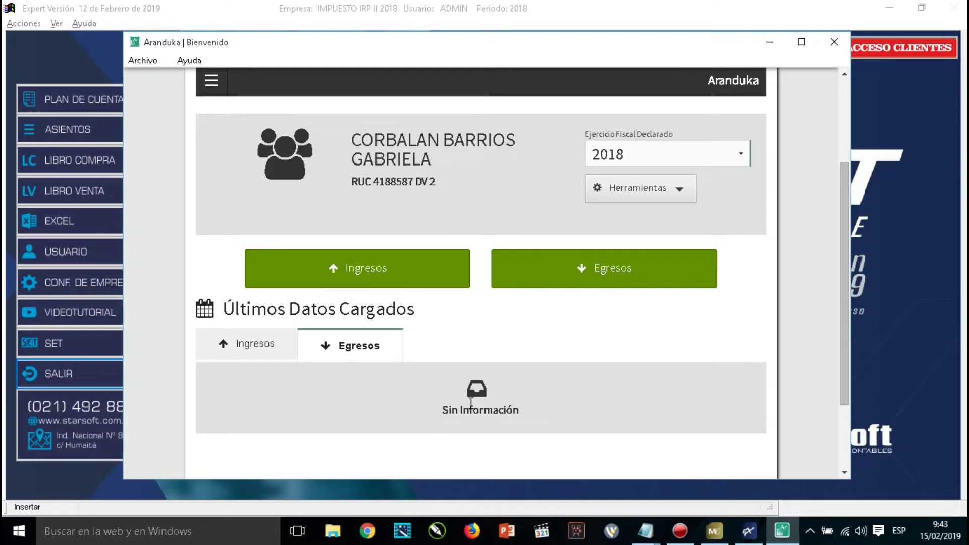
left_click(239, 348)
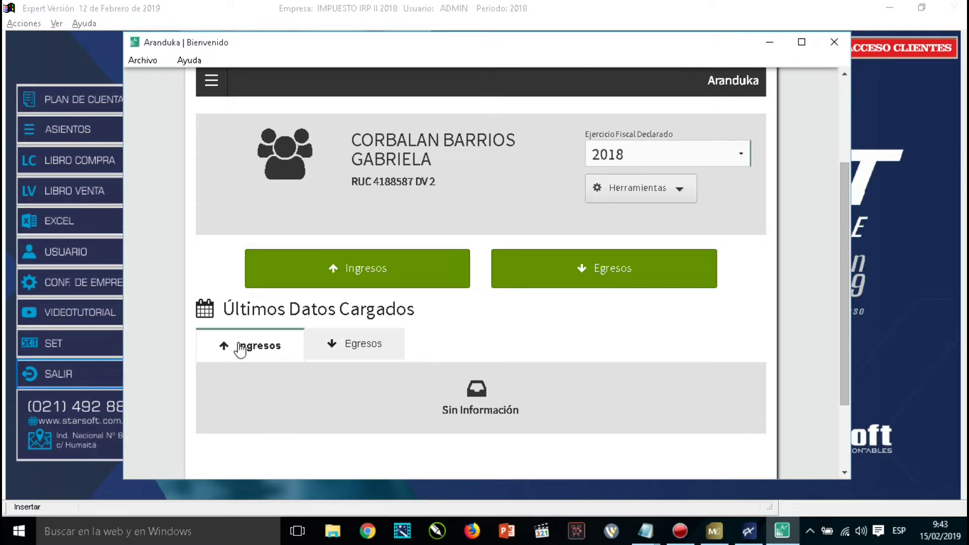
Start a Factura income dated 15/02/2018 with income type Honorarios Profesionales.
left_click(364, 276)
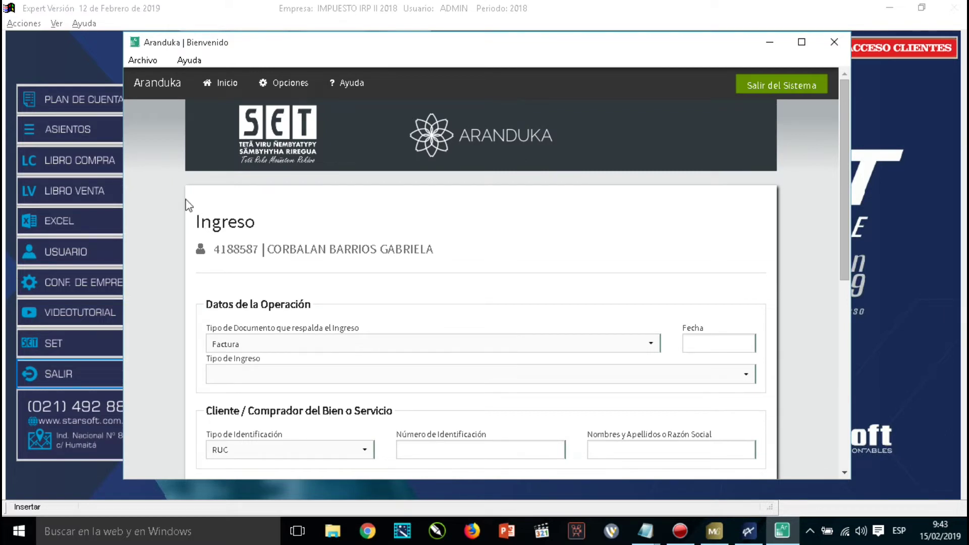
left_click(348, 344)
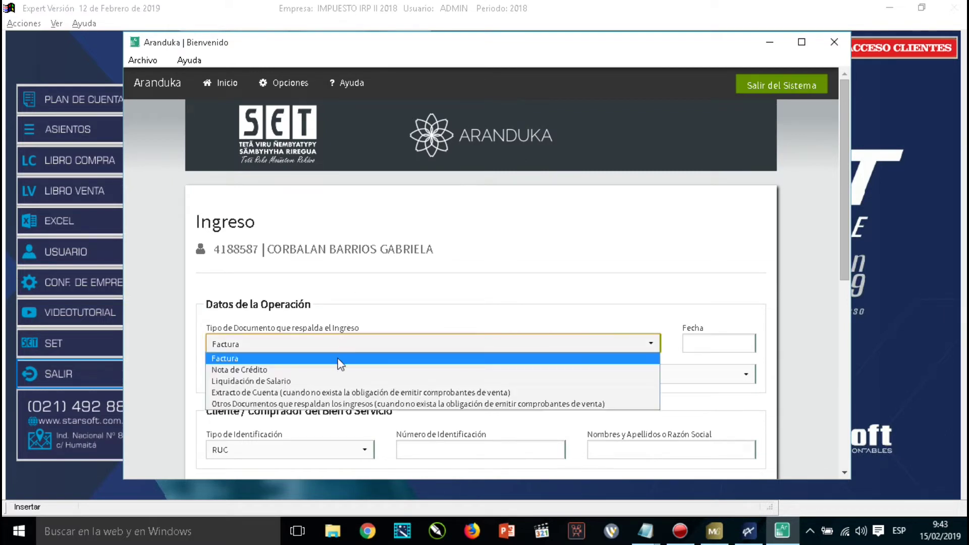
left_click(225, 358)
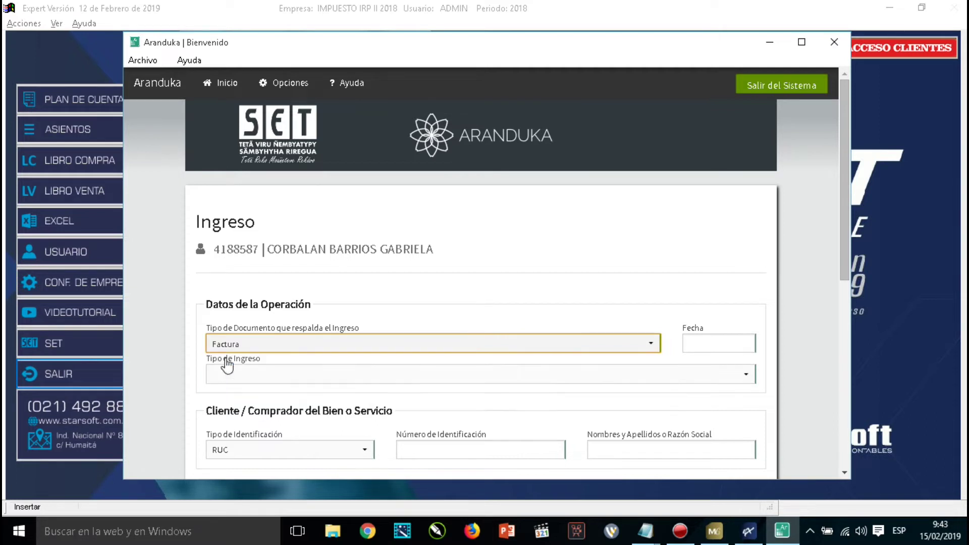
left_click(718, 343)
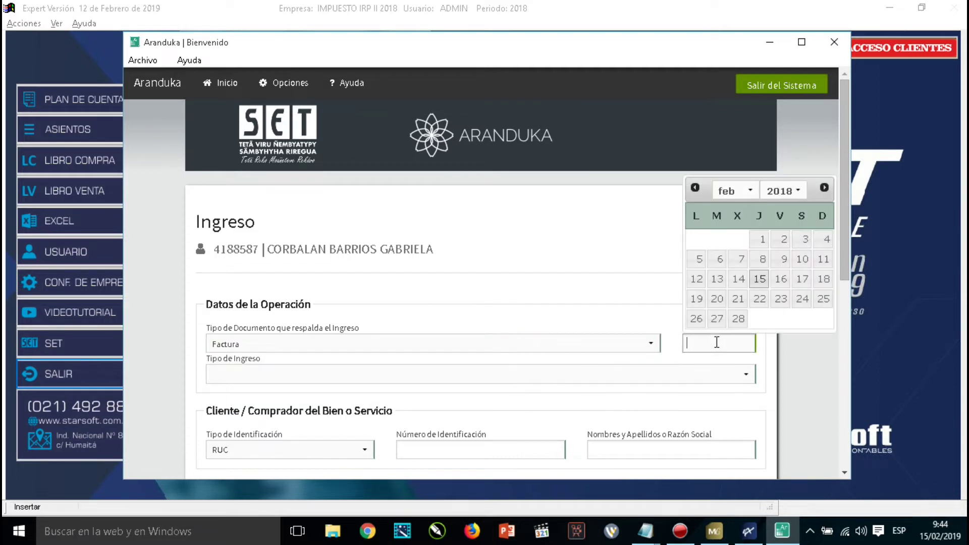
left_click(758, 279)
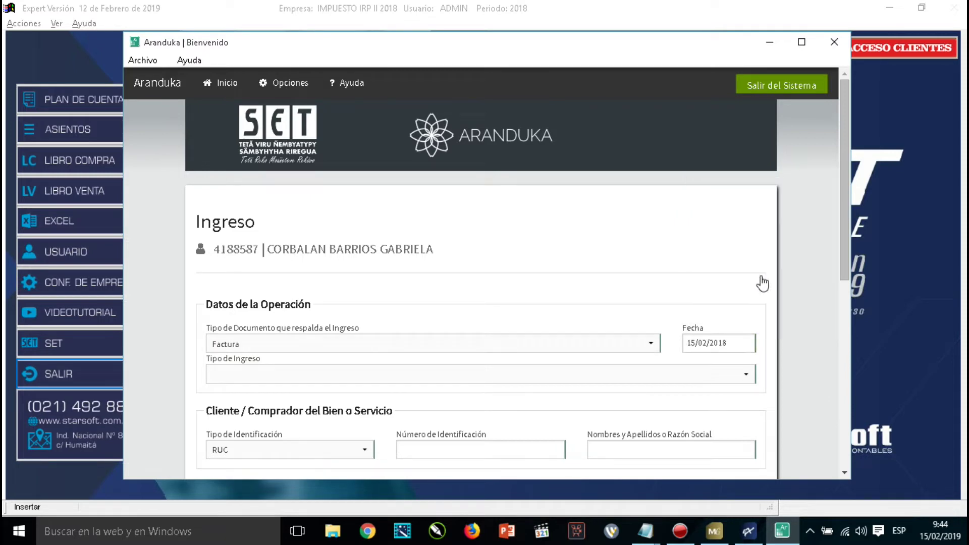
left_click(298, 374)
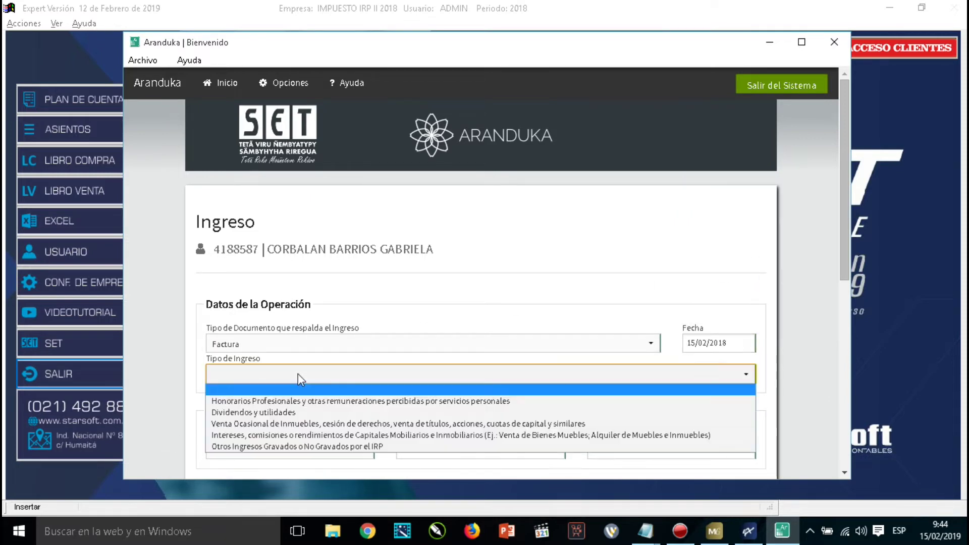
left_click(296, 402)
scroll(477, 370, "down", 1)
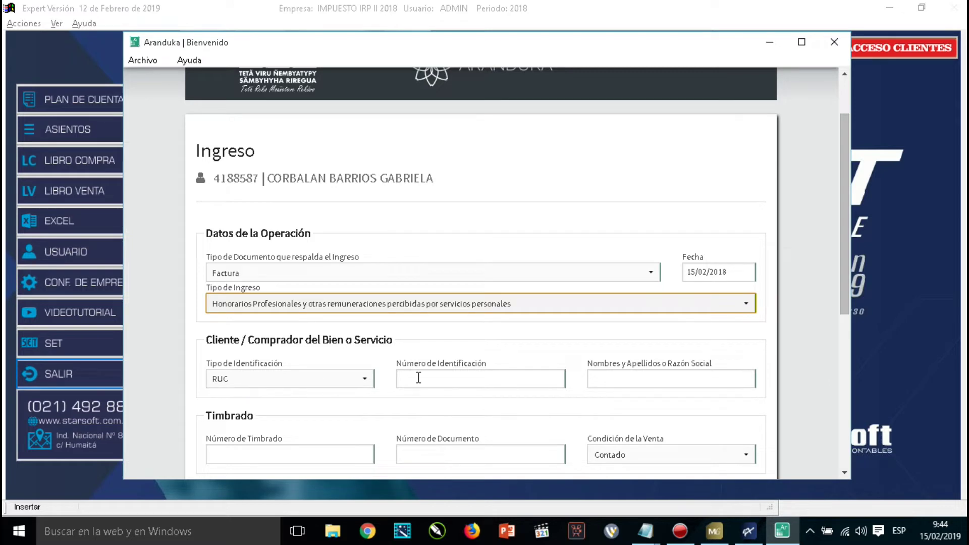
Enter the client ID, timbrado 12345698, document 002-001-456 and 50.000 taxable, then save and continue.
left_click(476, 377)
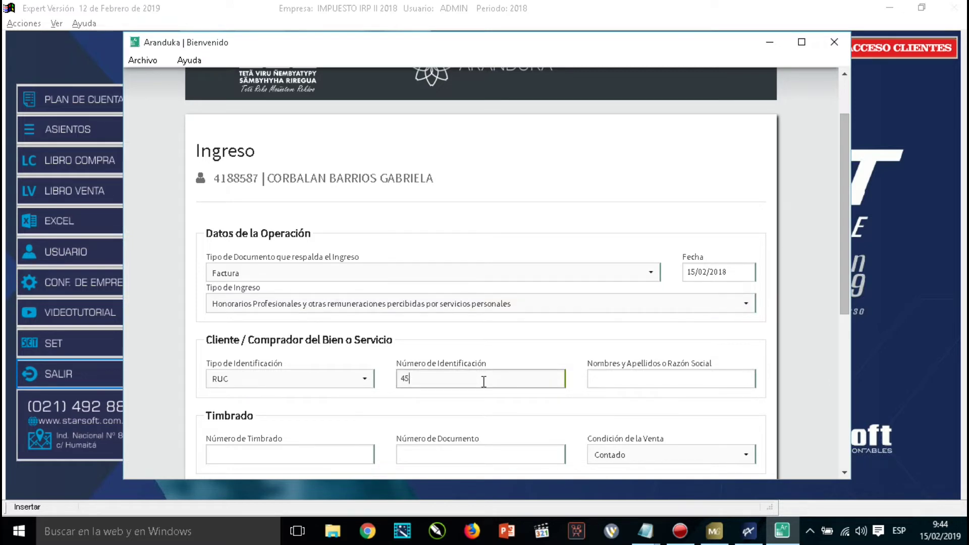
type("456987")
key("Tab")
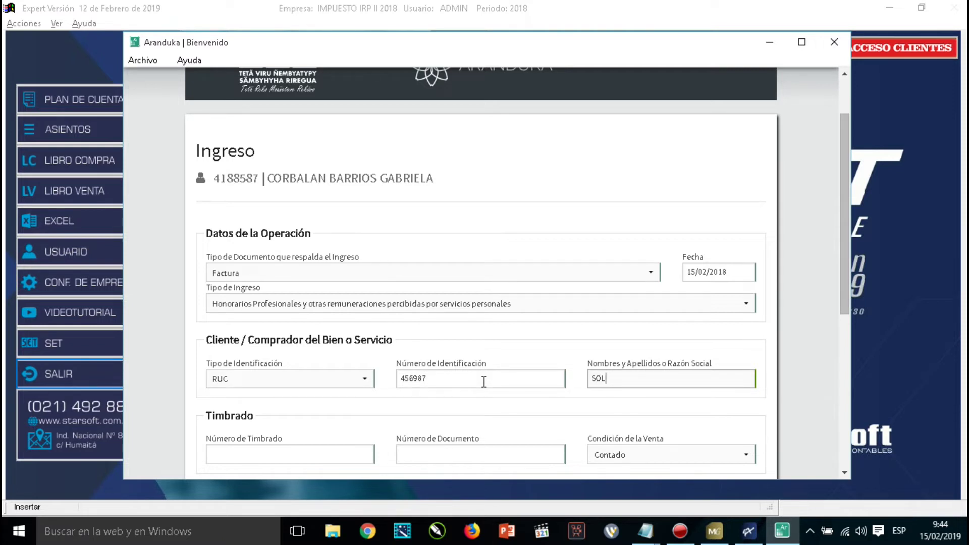
key("Tab")
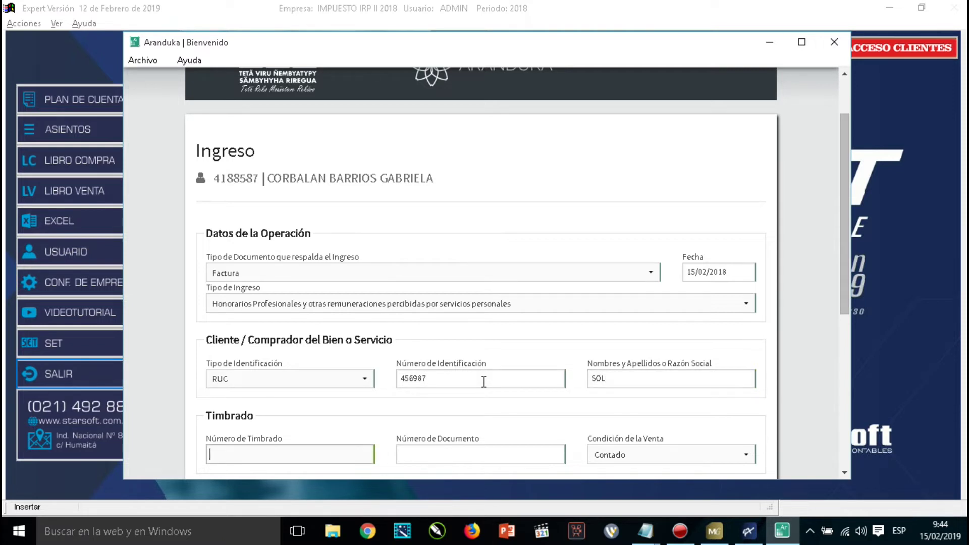
type("123456")
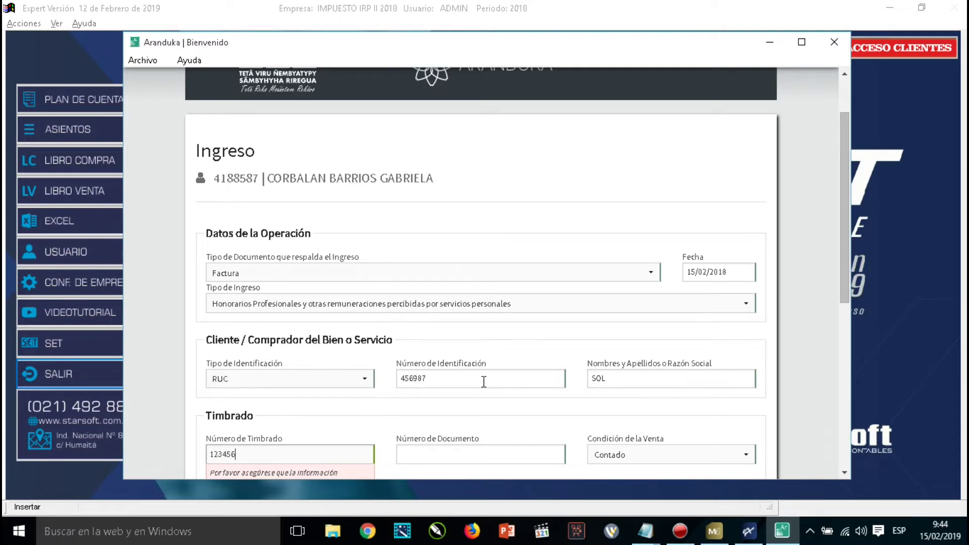
type("98")
key("Tab")
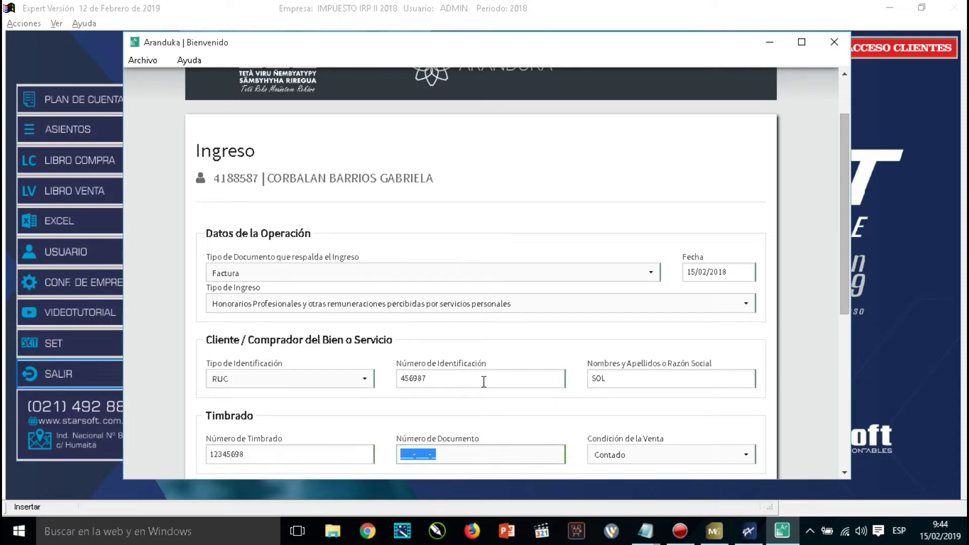
type("002-001-456")
key("Tab")
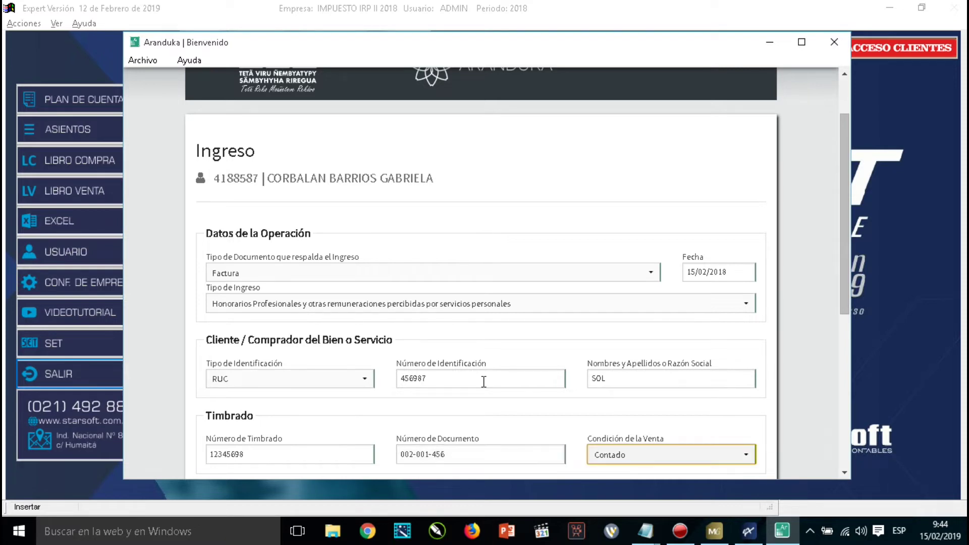
scroll(670, 409, "down", 6)
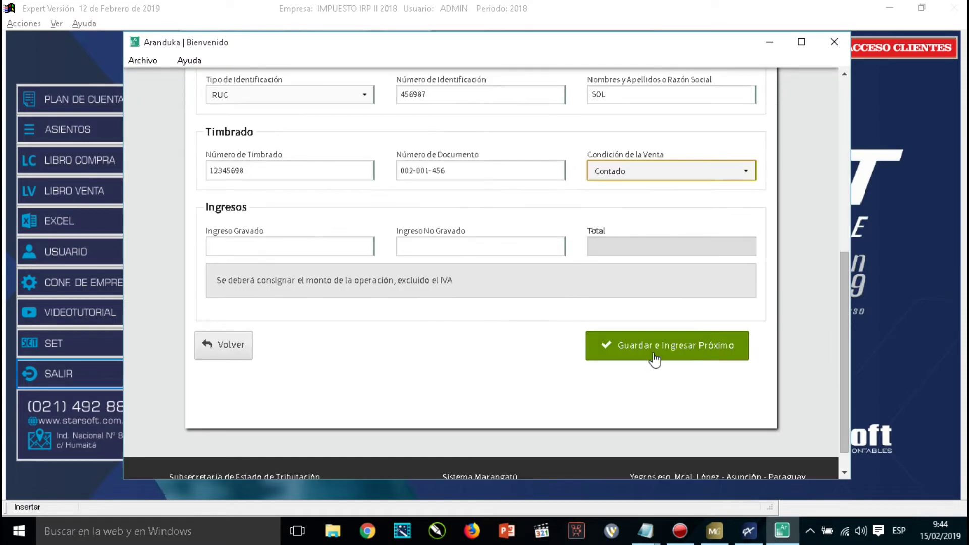
left_click(265, 242)
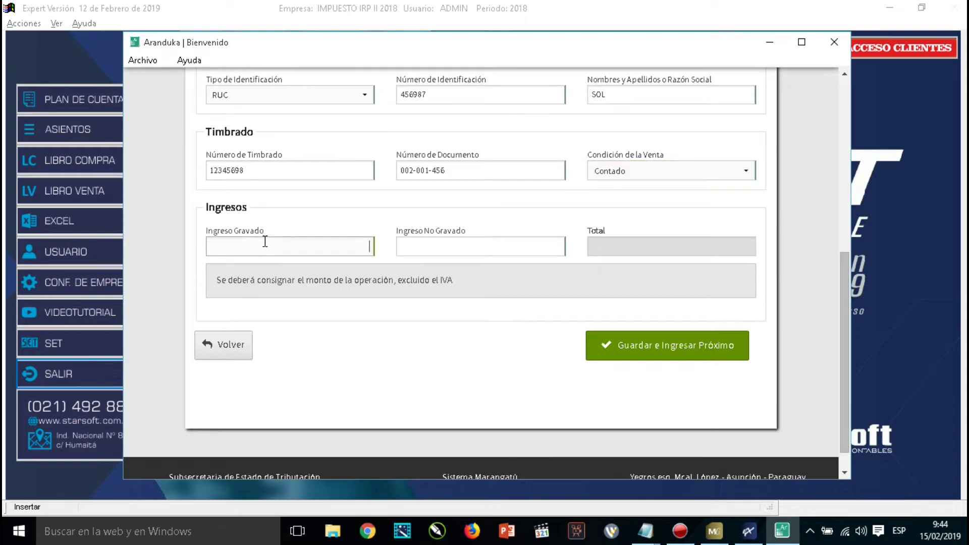
type("50000")
key("Tab")
key("Tab")
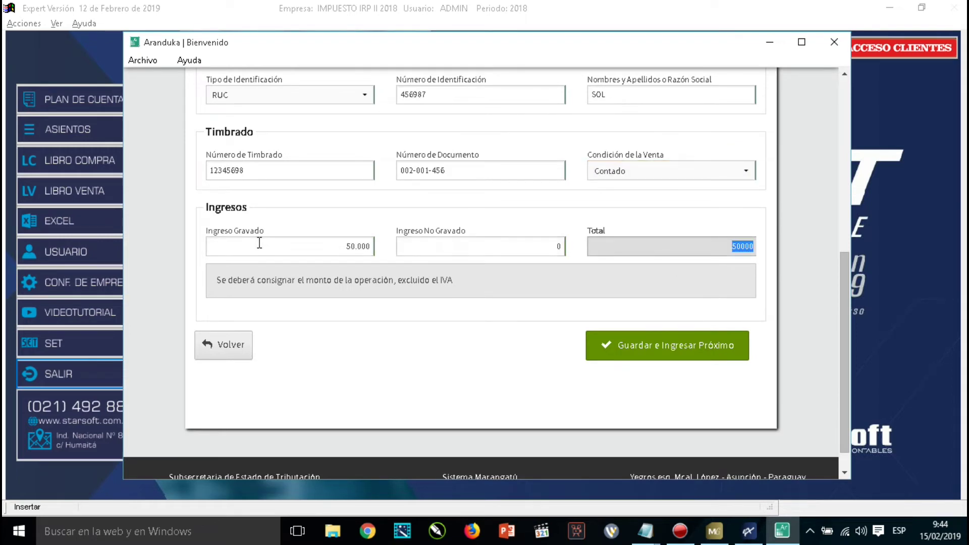
left_click(649, 346)
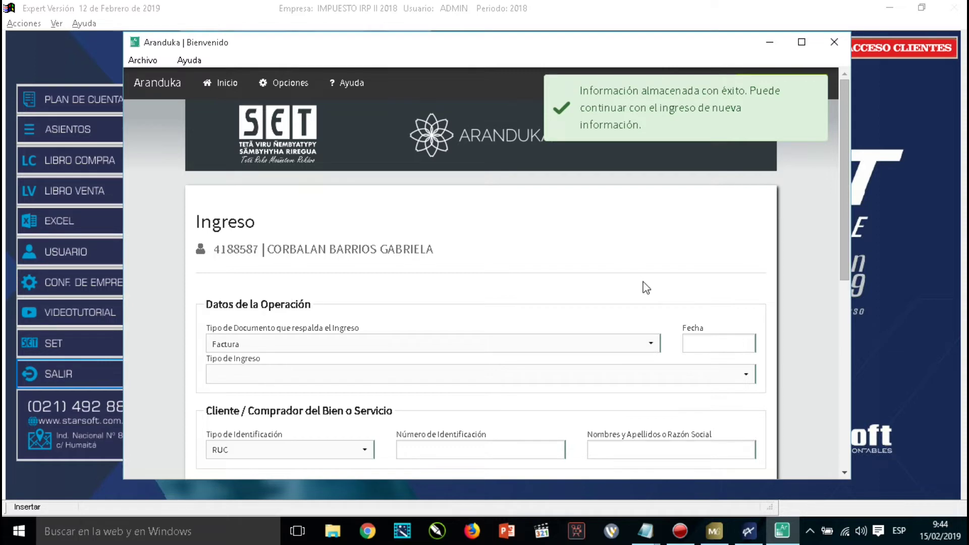
scroll(644, 286, "down", 7)
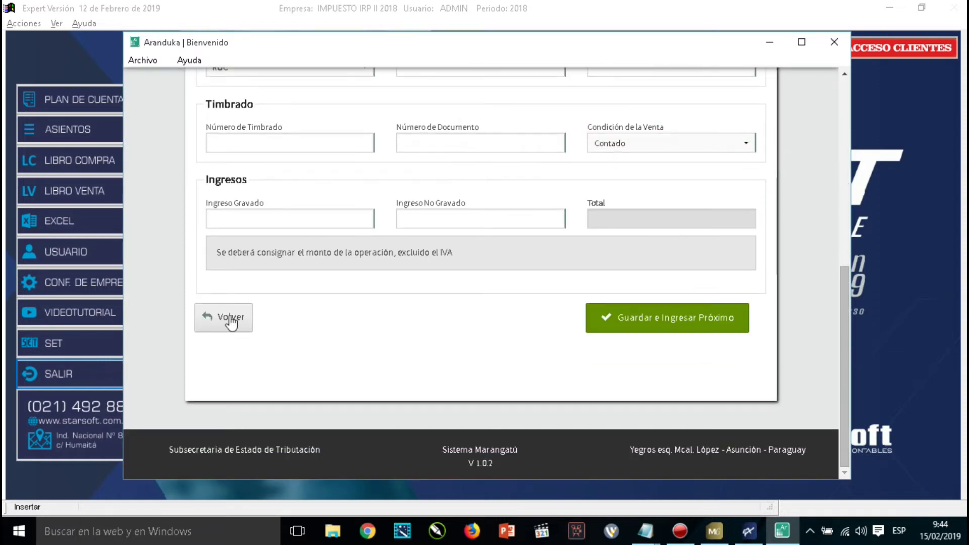
Return to the taxpayer home page listing the 50.000 invoice, and open Herramientas.
left_click(231, 320)
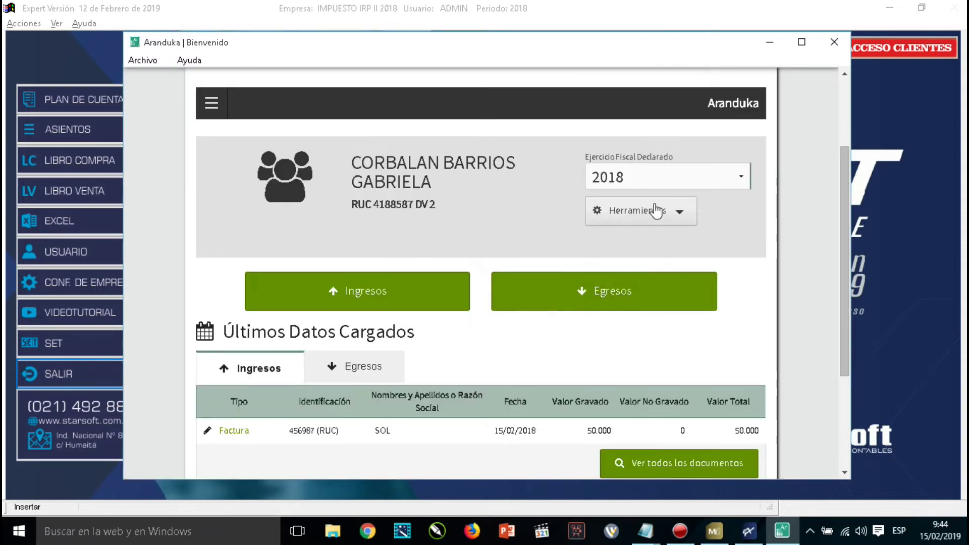
left_click(681, 213)
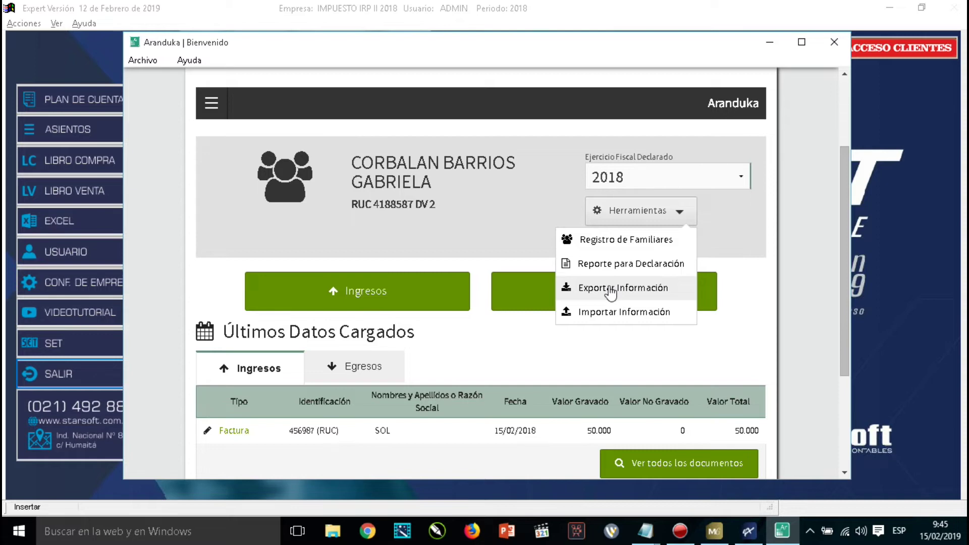
Export the data as ORIGINAL, CON INGRESOS Y/O EGRESOS, to Escritorio, then show the desktop.
left_click(611, 293)
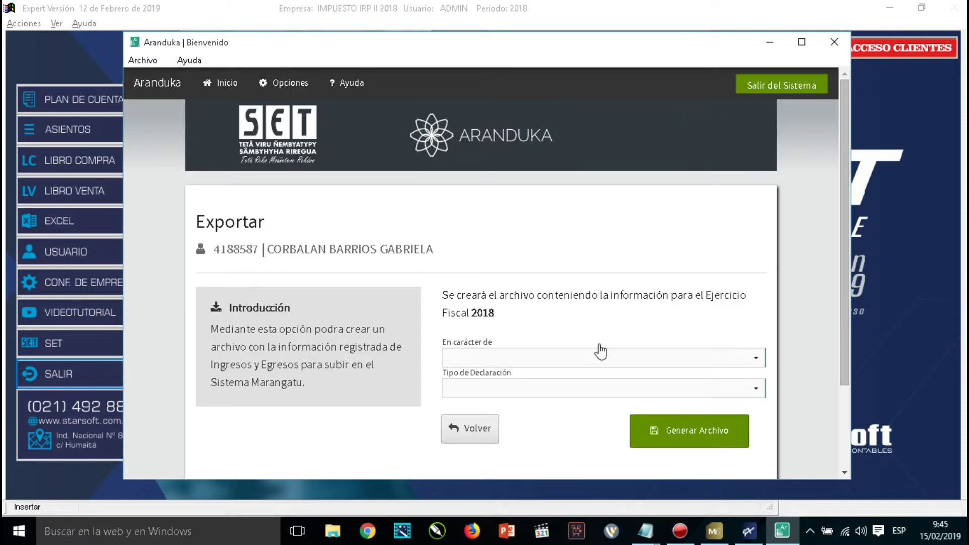
left_click(600, 355)
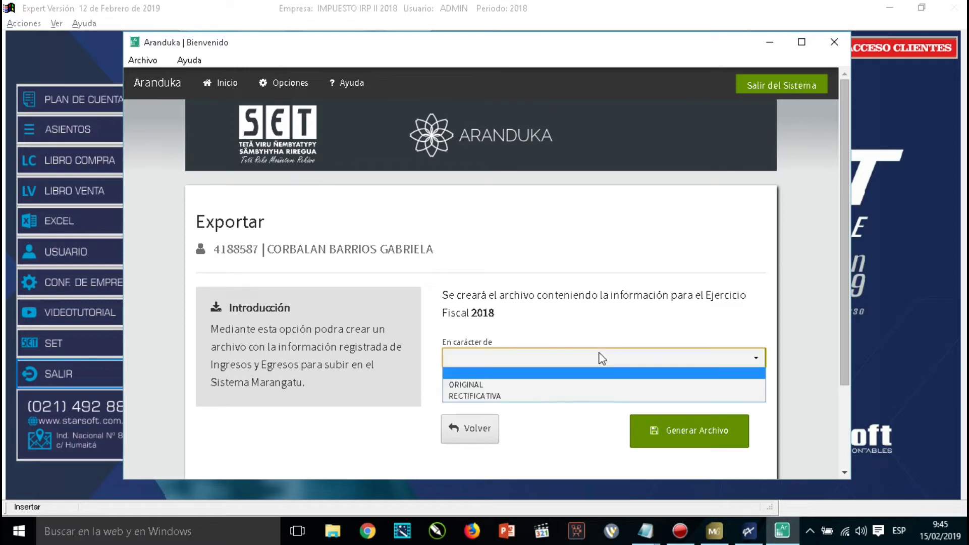
left_click(507, 385)
left_click(502, 389)
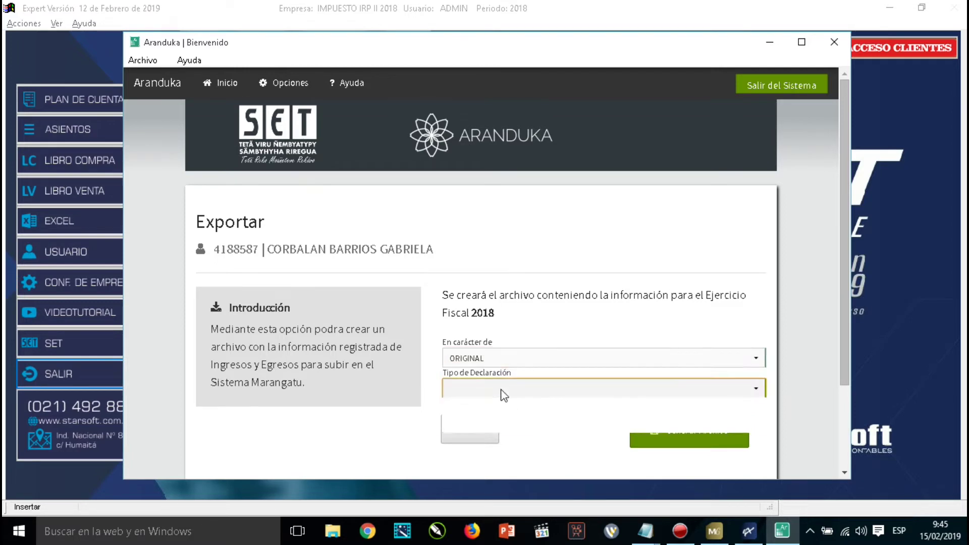
left_click(489, 416)
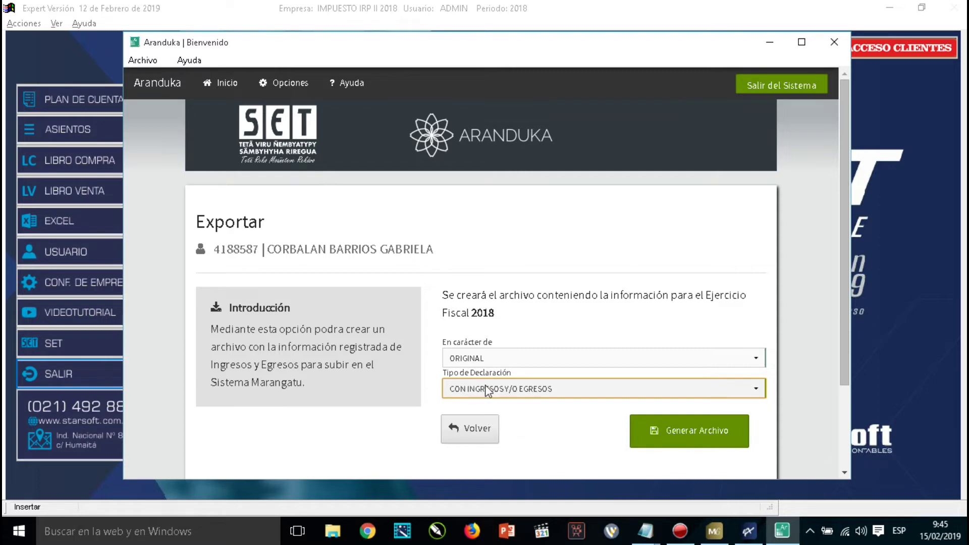
left_click(694, 433)
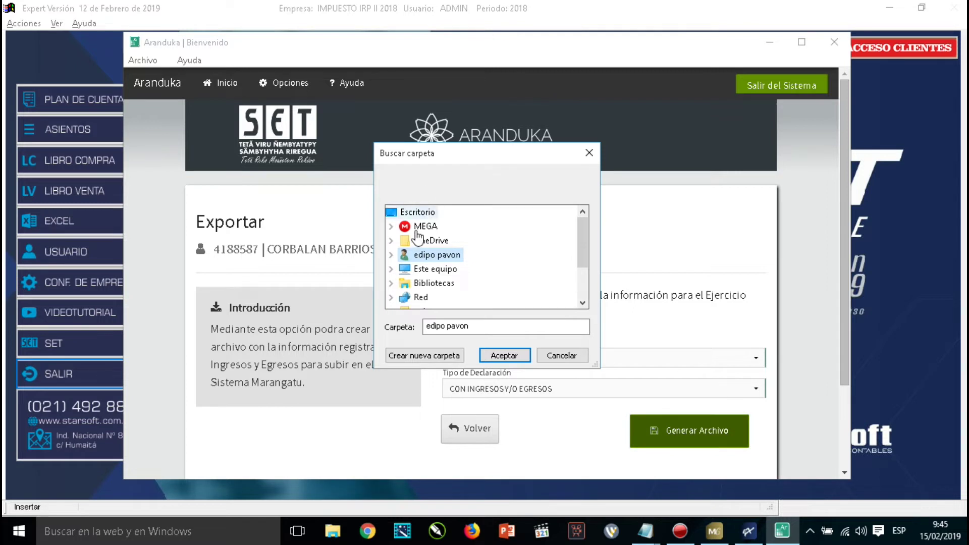
left_click(423, 214)
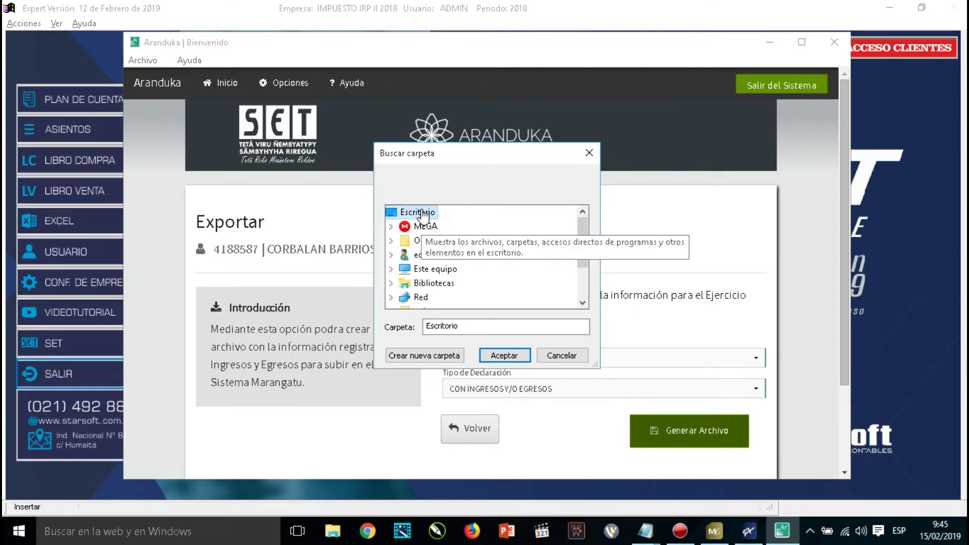
left_click(505, 359)
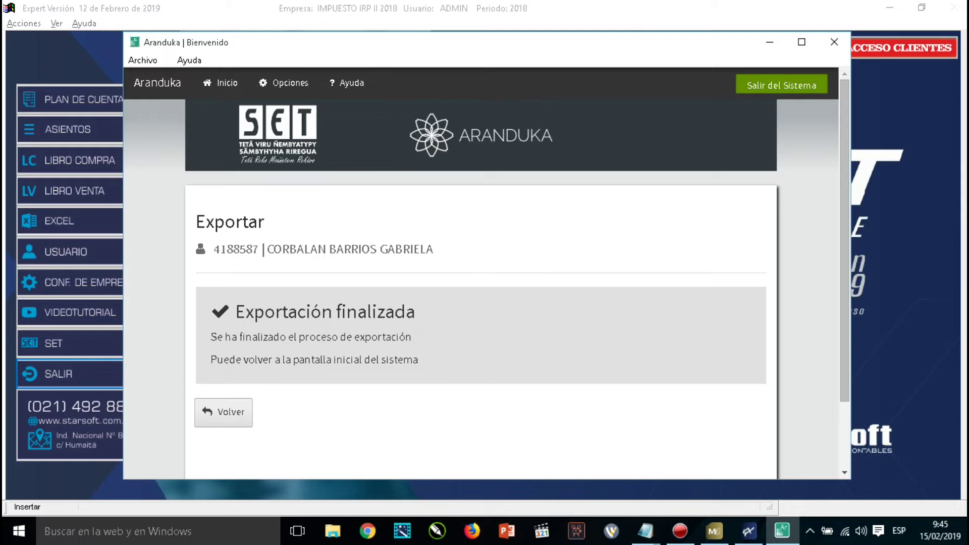
left_click(966, 530)
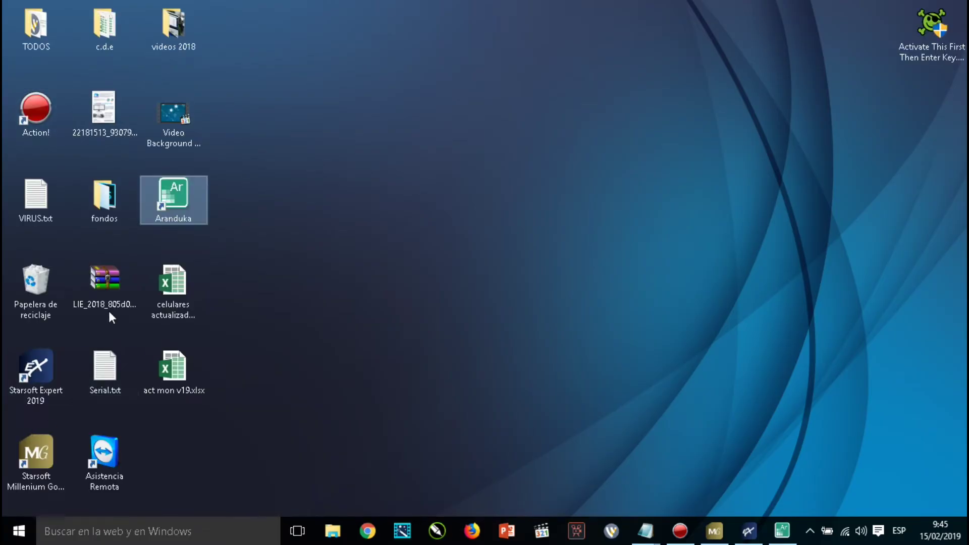
Move the LIE_2018 zip to the upper middle of the desktop and start renaming it, selecting part of its name.
left_click(98, 300)
left_click_drag(98, 300, 508, 132)
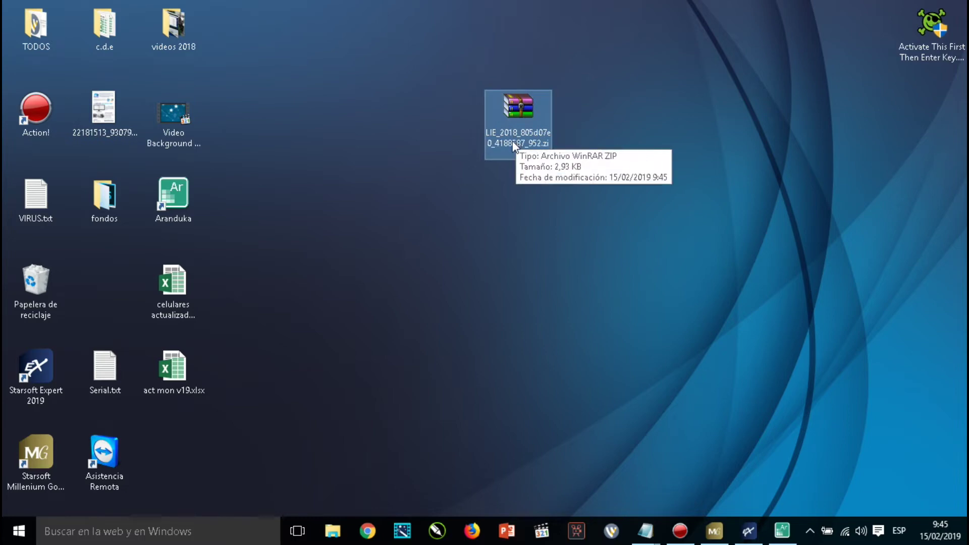
key("F2")
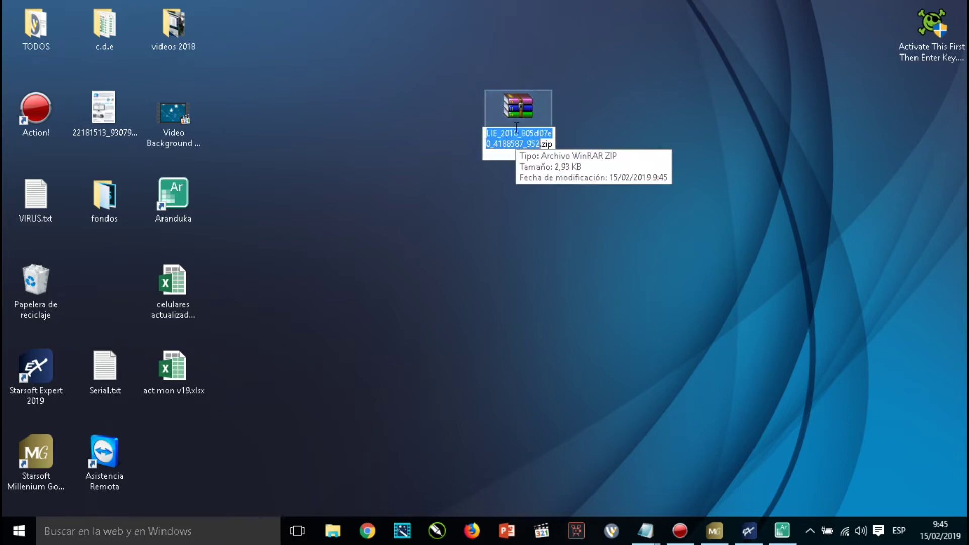
key("Up")
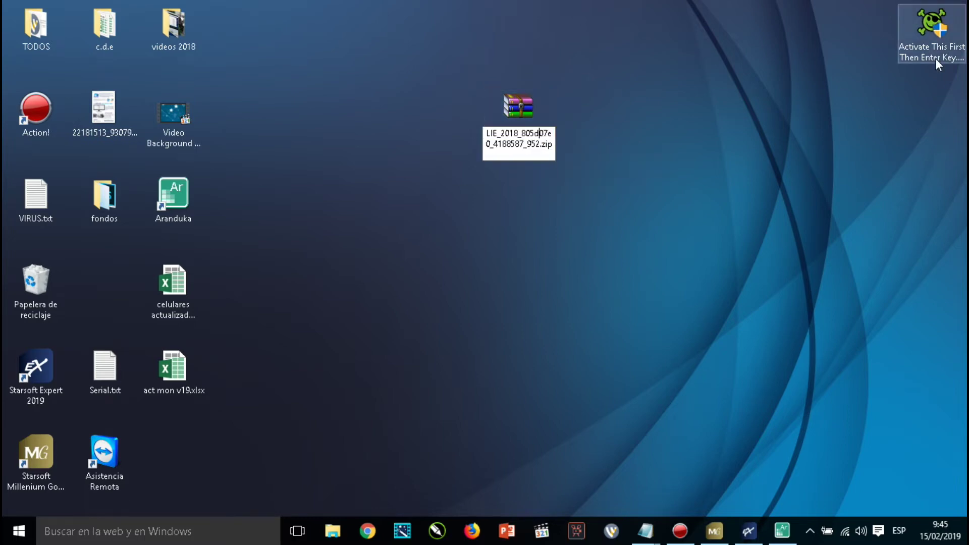
key("Left")
key("Left")
key("Left")
key("shift+Right")
key("shift+Right")
key("shift+Right")
key("shift+Right")
key("shift+Right")
key("shift+Right")
key("shift+Right")
key("shift+Right")
key("ctrl+c")
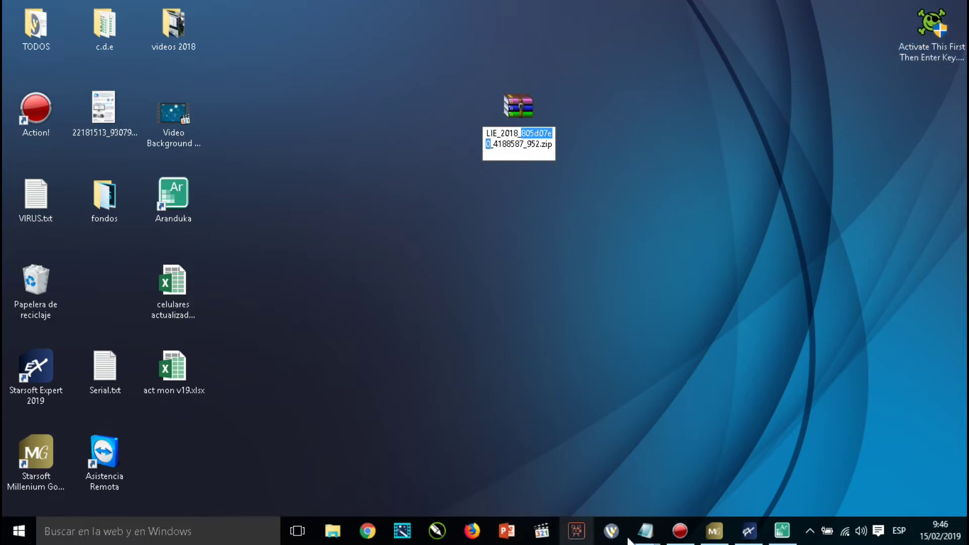
Paste the generated control number into the taxpayer form, confirm it, and return to the Contribuyente list.
left_click(749, 532)
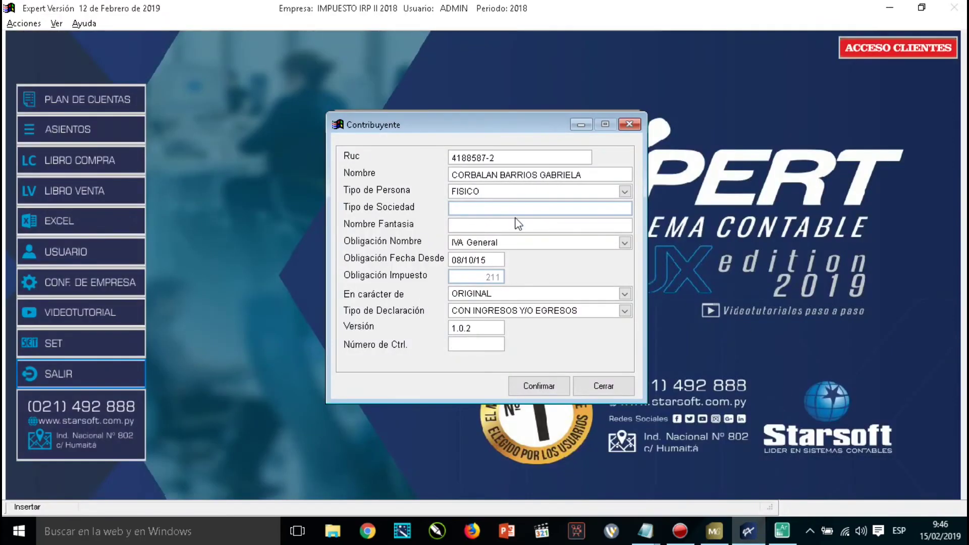
left_click(462, 347)
key("ctrl+v")
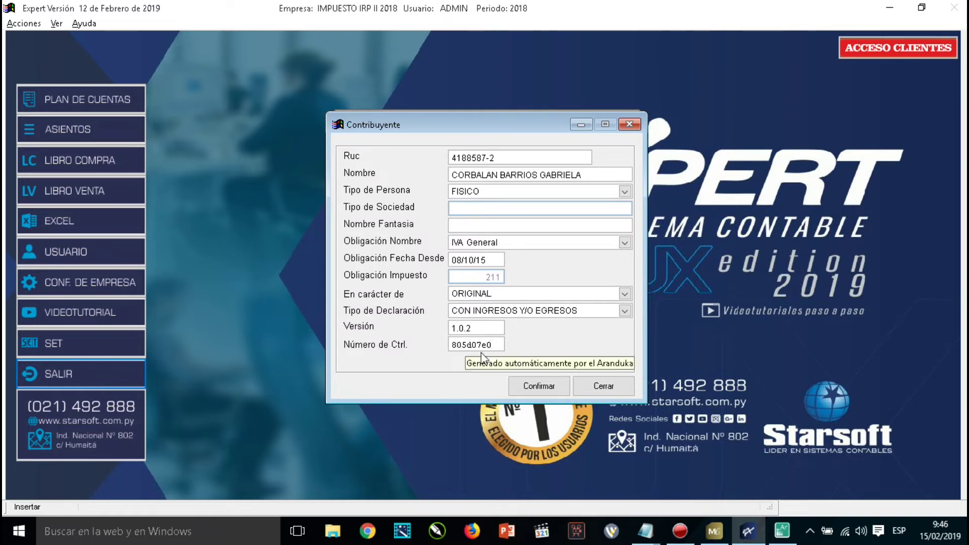
left_click(542, 387)
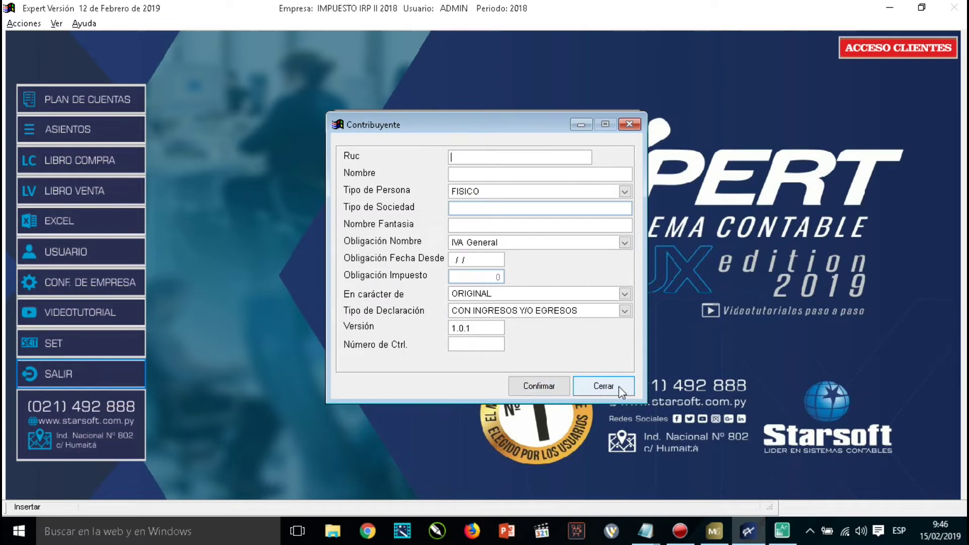
left_click(603, 386)
left_click(447, 206)
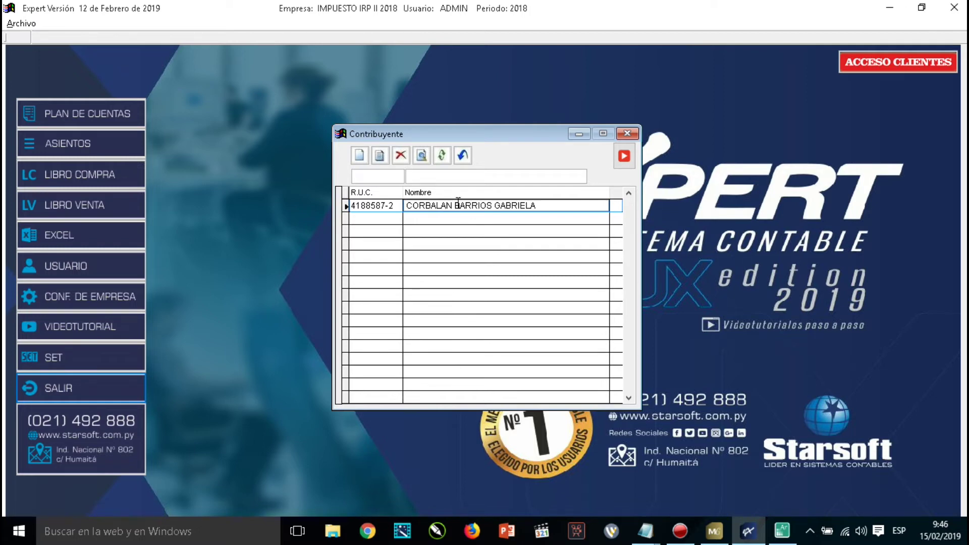
Close the Contribuyente list and open Utilitarios > Administracion de Datos > Auditoria de Sistema.
left_click(463, 156)
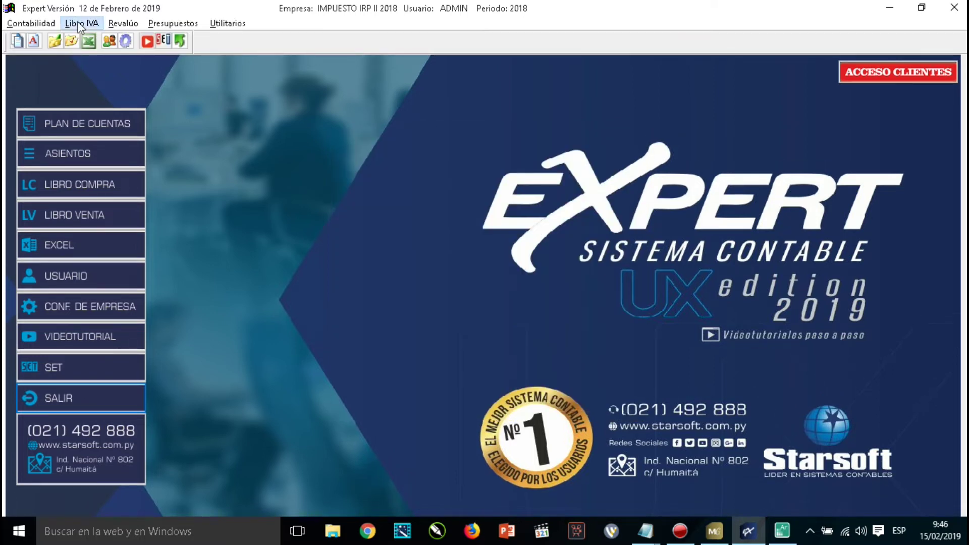
left_click(81, 23)
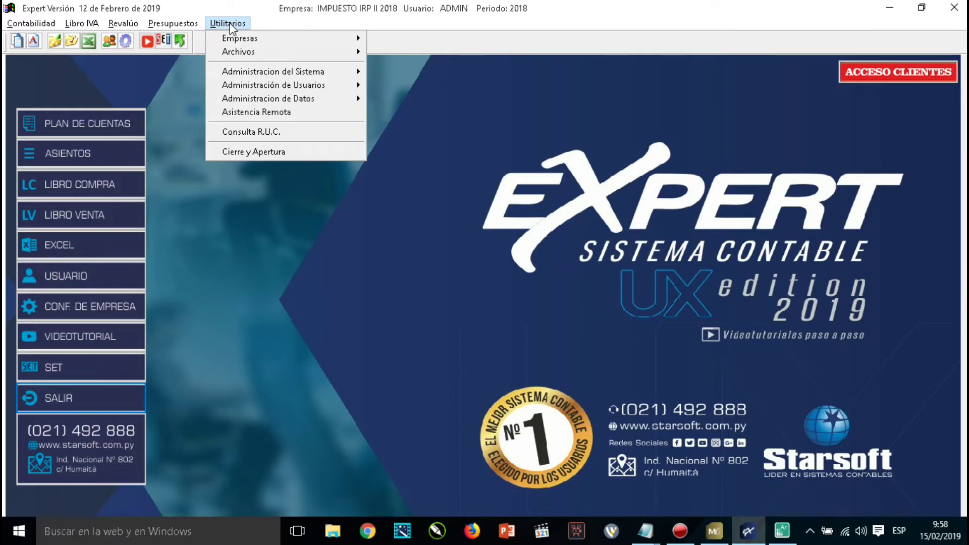
left_click(228, 25)
left_click(228, 26)
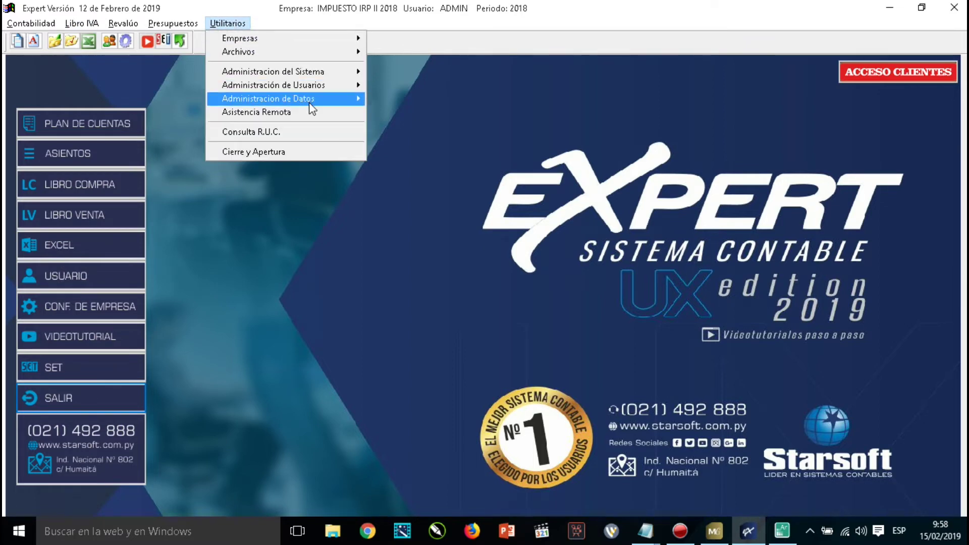
mouse_move(310, 104)
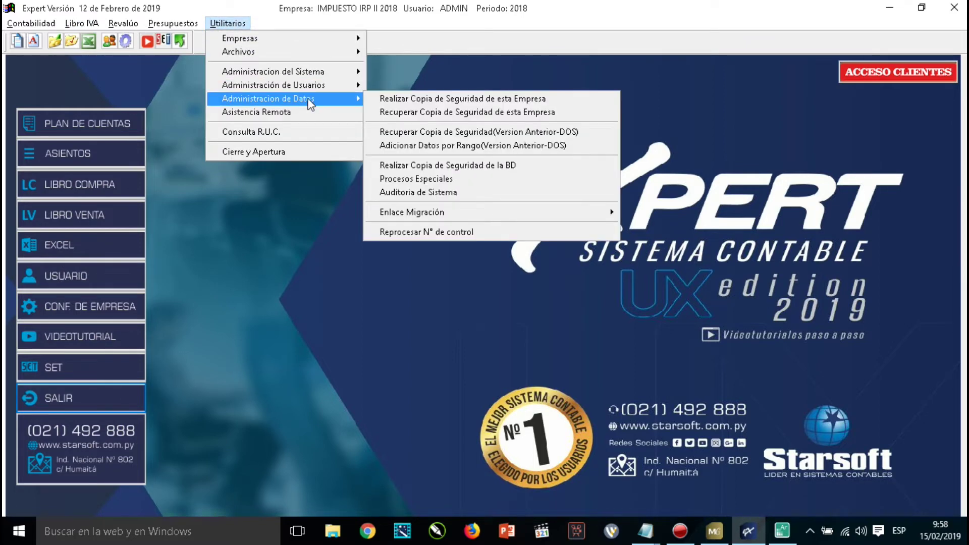
left_click(432, 193)
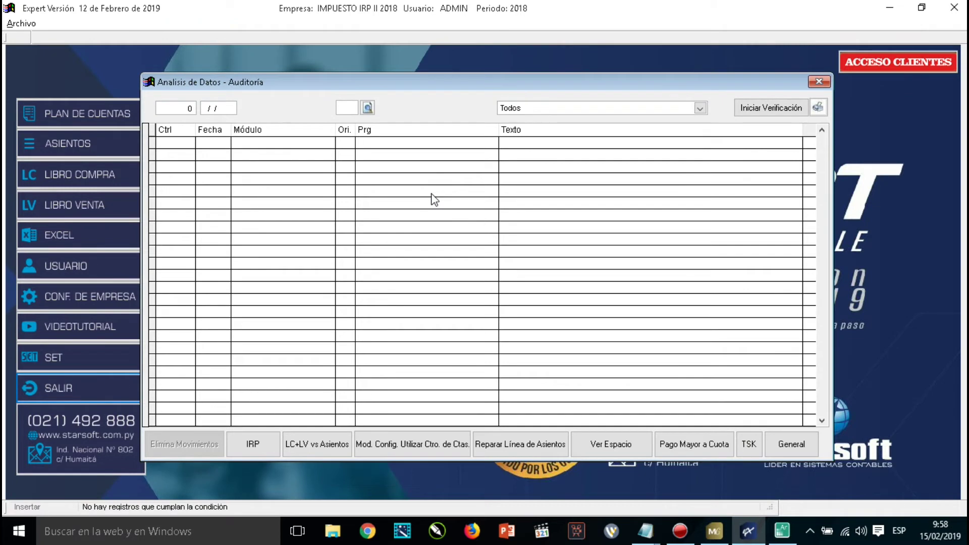
Start the IRP export and choose C:\STARSOFT\STARBOX as its destination folder.
left_click(253, 445)
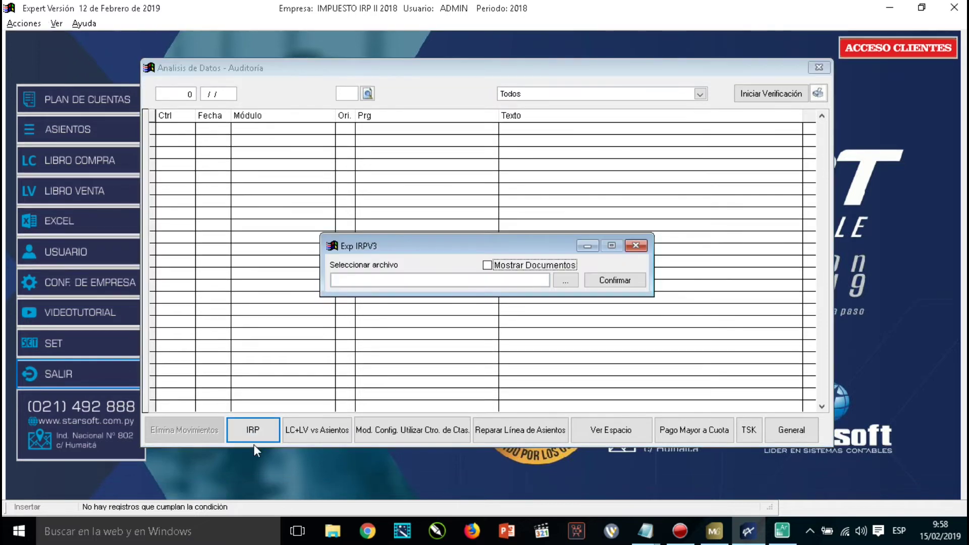
left_click(566, 281)
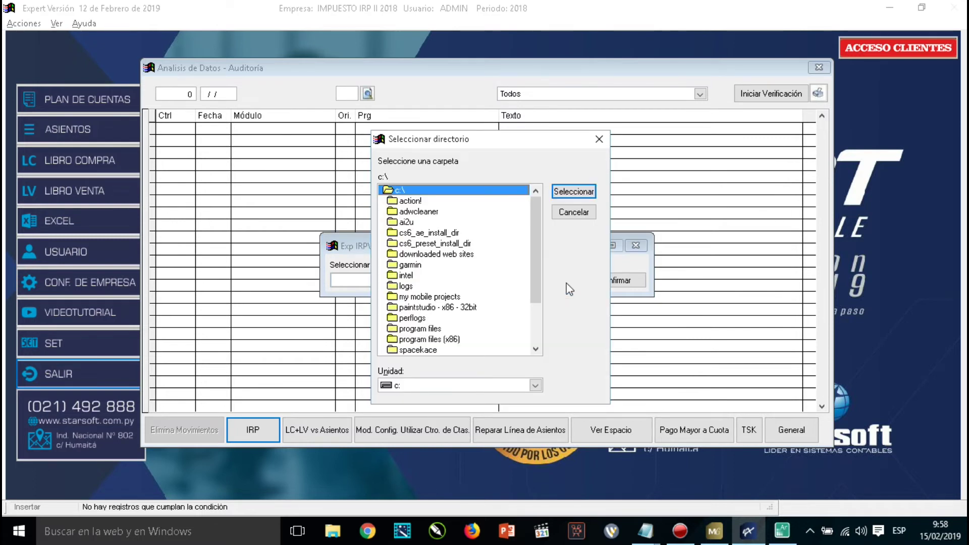
left_click(431, 339)
key("Down")
key("Down")
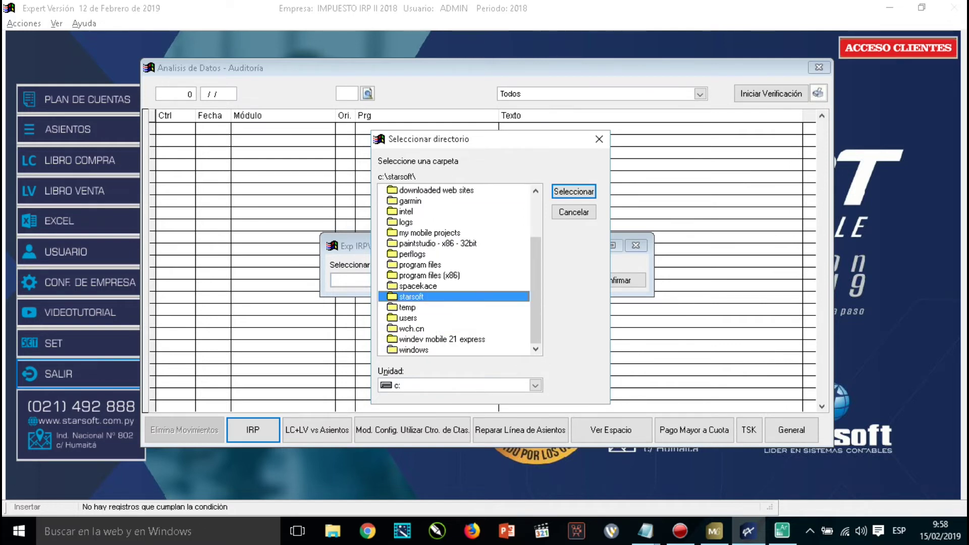
key("Return")
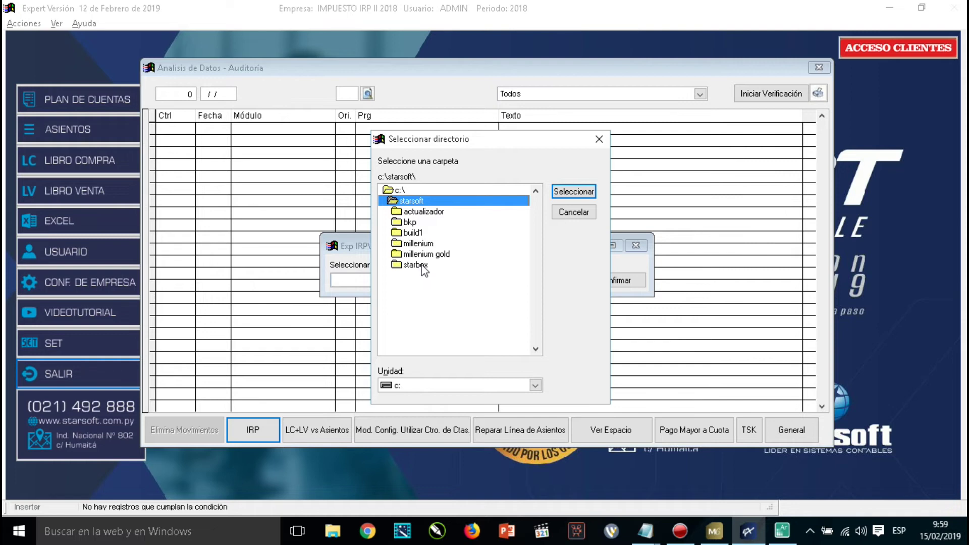
left_click(423, 266)
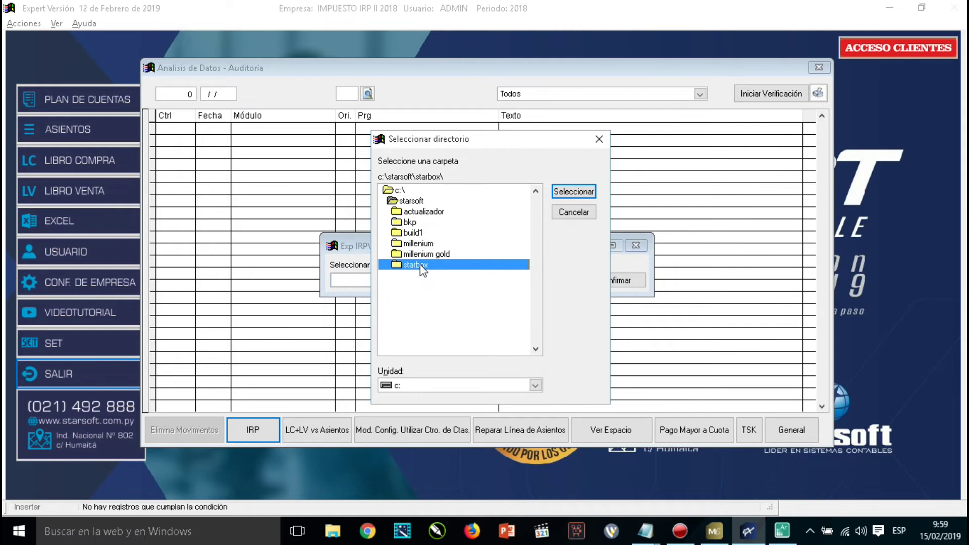
left_click(575, 194)
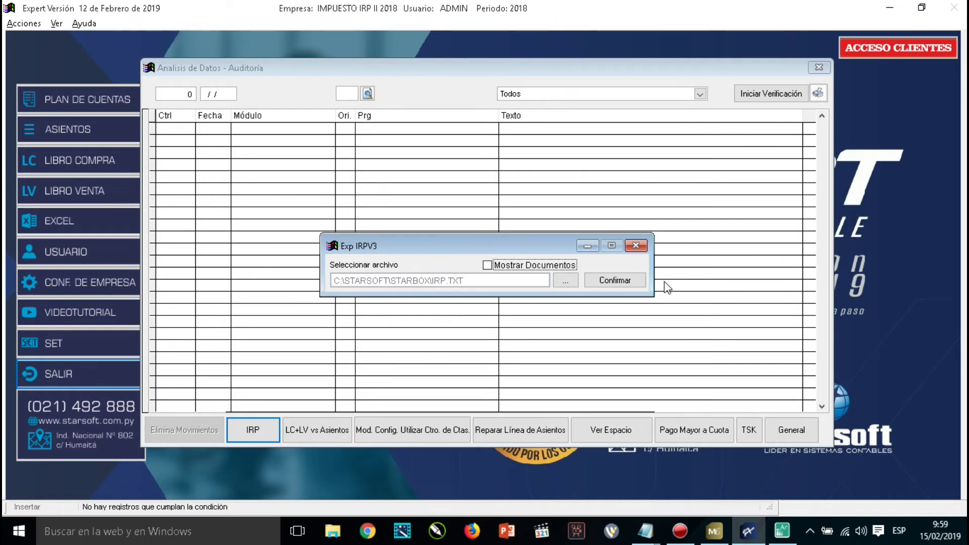
Run the IRP export to IRP.TXT, acknowledge the success message, and close the Auditoría window.
left_click(621, 283)
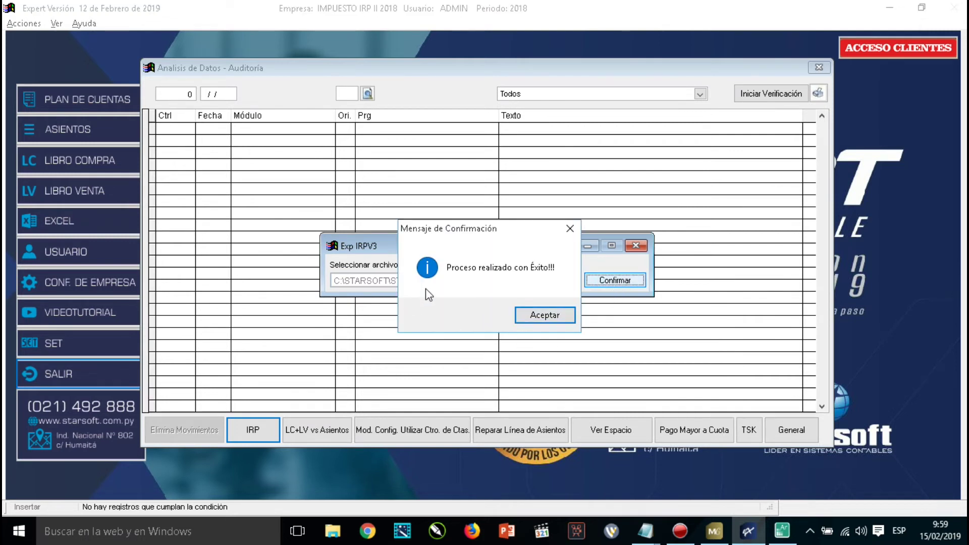
left_click(543, 317)
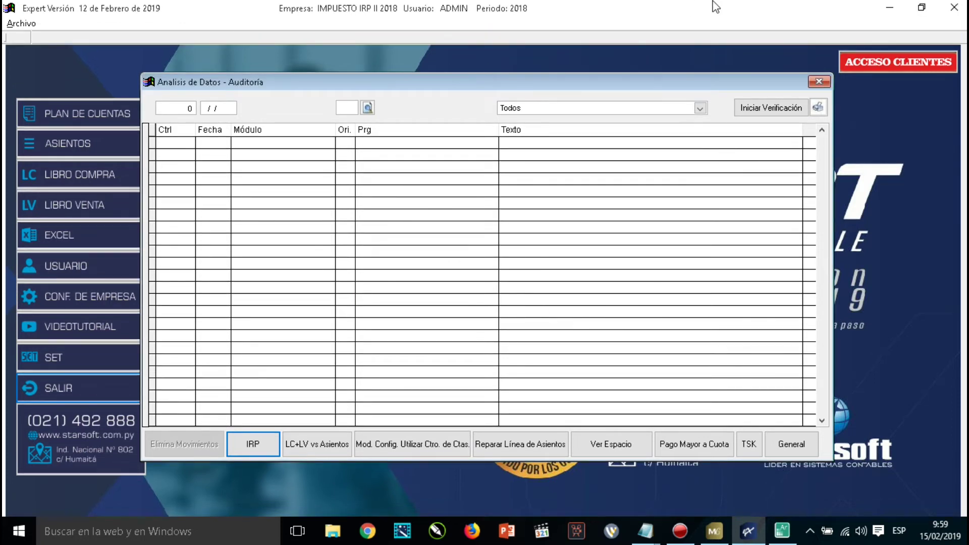
left_click(818, 81)
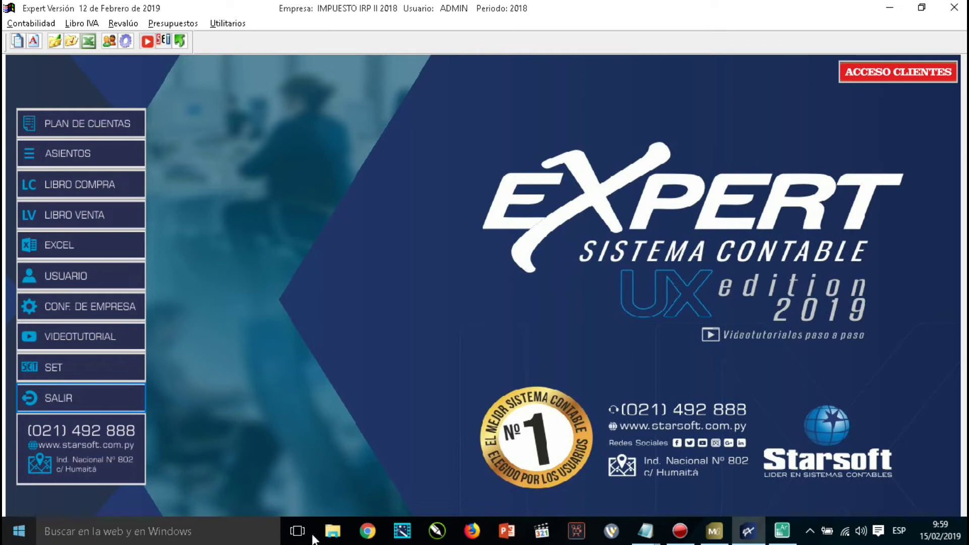
left_click(337, 537)
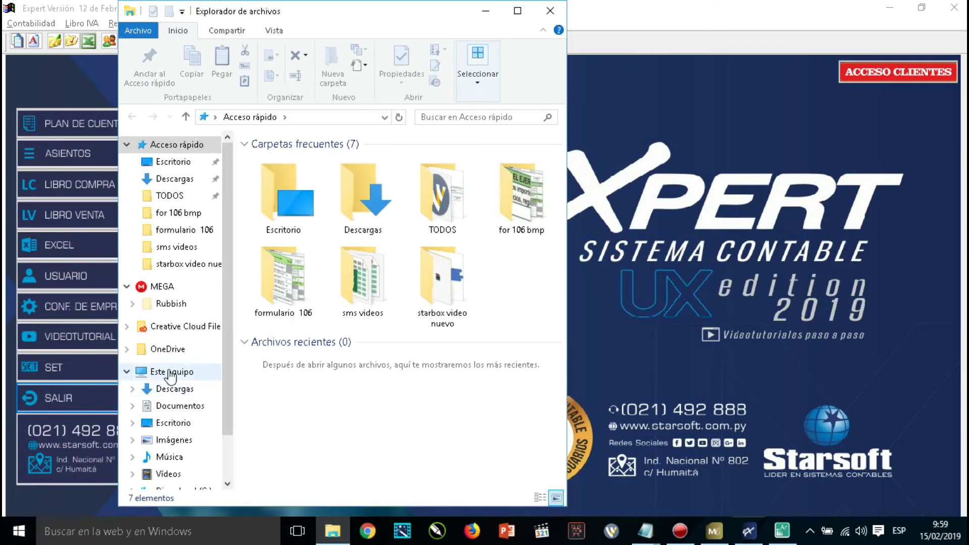
Browse to C:\STARSOFT\StarBox in File Explorer and open IRP.TXT in Notepad.
left_click(171, 372)
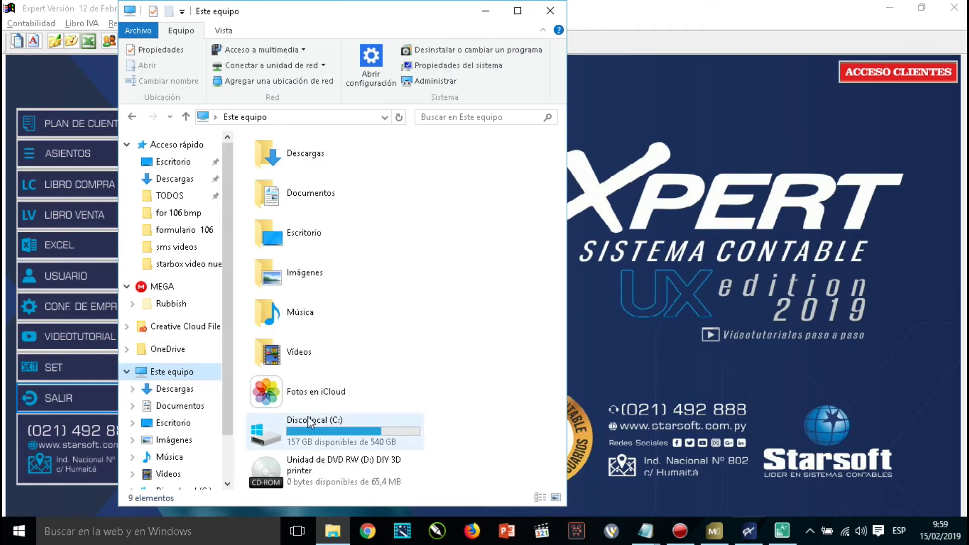
double_click(312, 427)
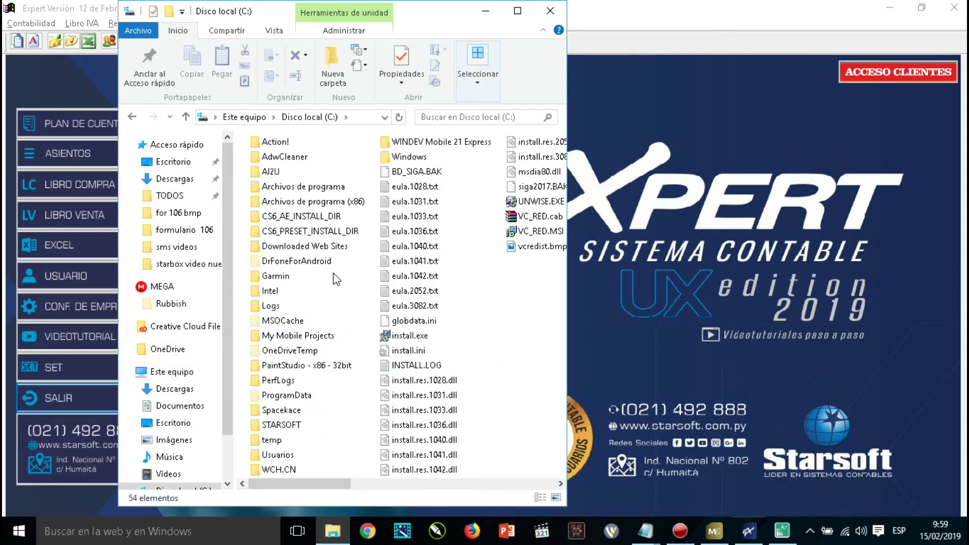
double_click(296, 427)
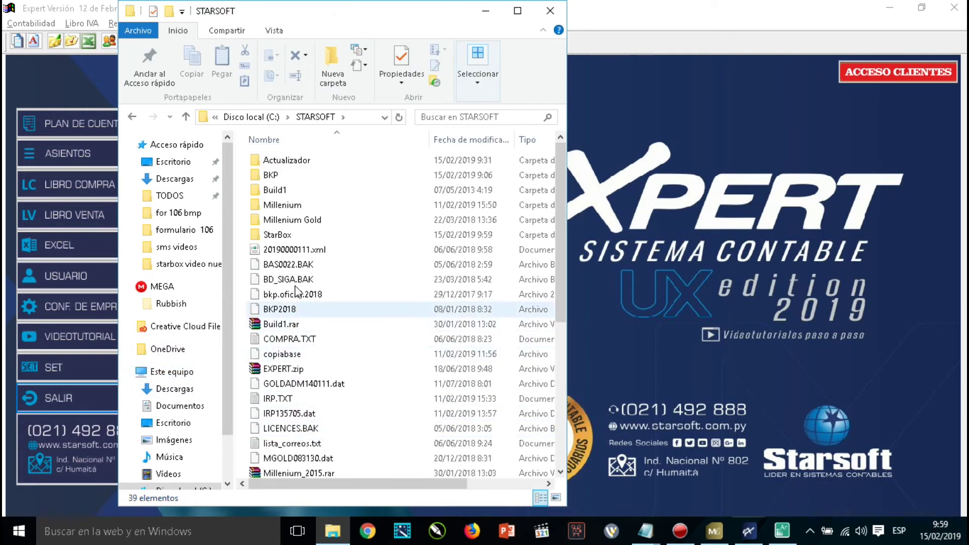
double_click(277, 235)
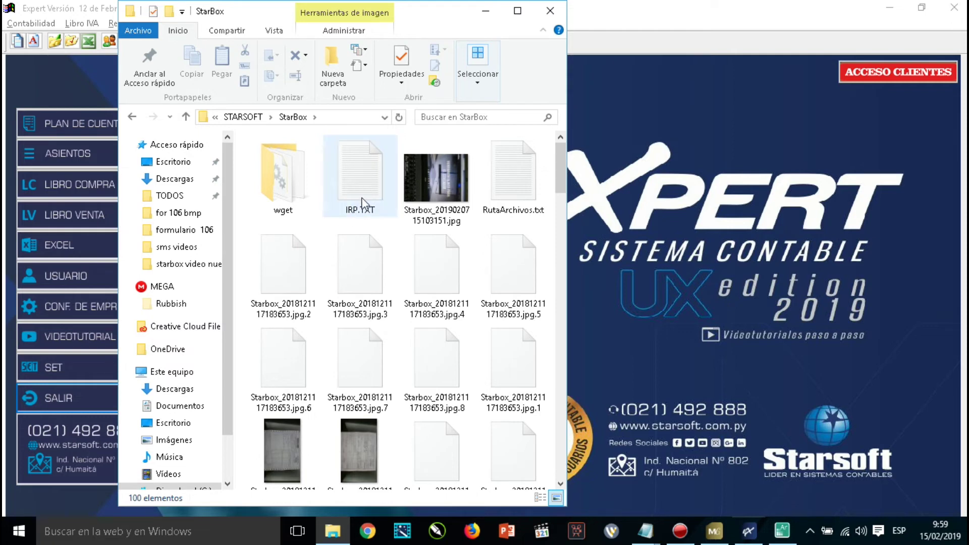
left_click(358, 204)
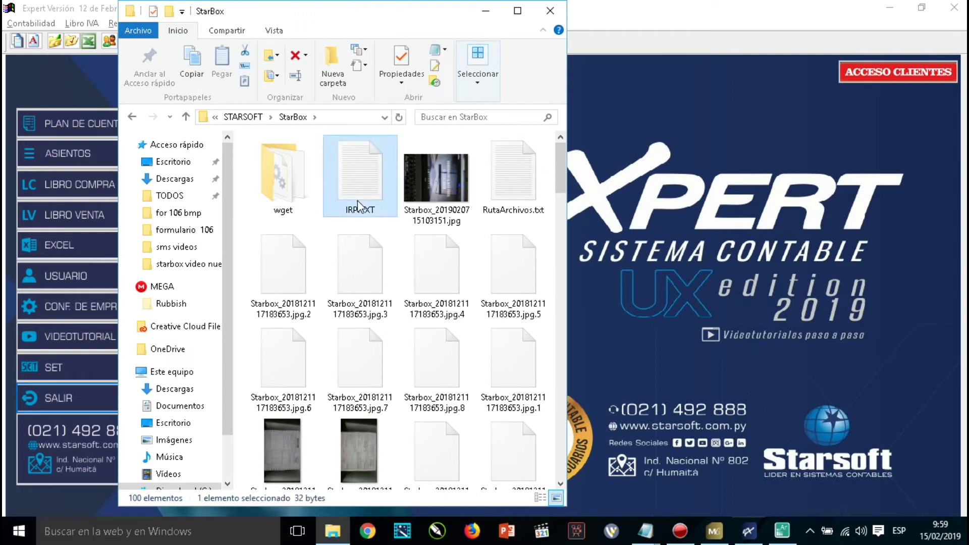
double_click(357, 204)
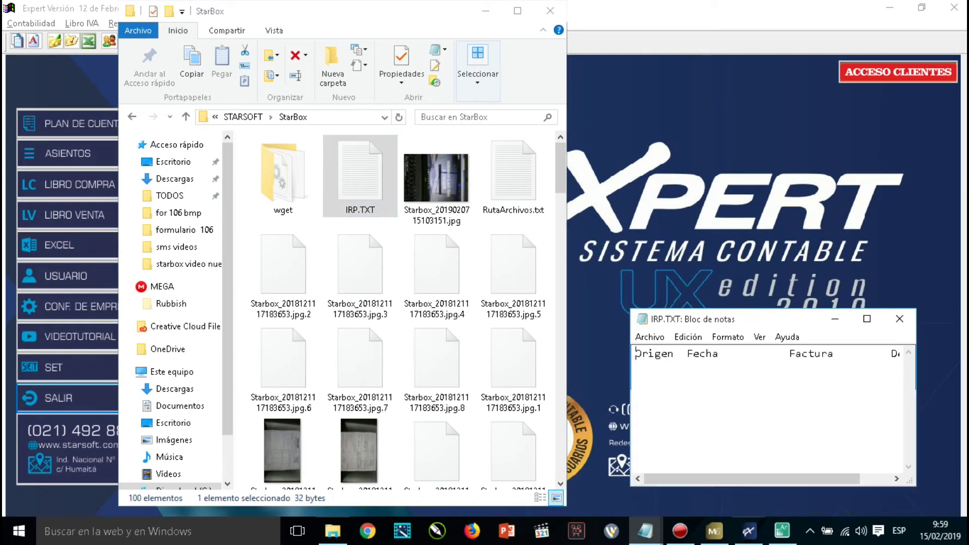
Maximize IRP.TXT to verify it holds only the Origen, Fecha, Factura, Detalle headers, then close it.
left_click(867, 318)
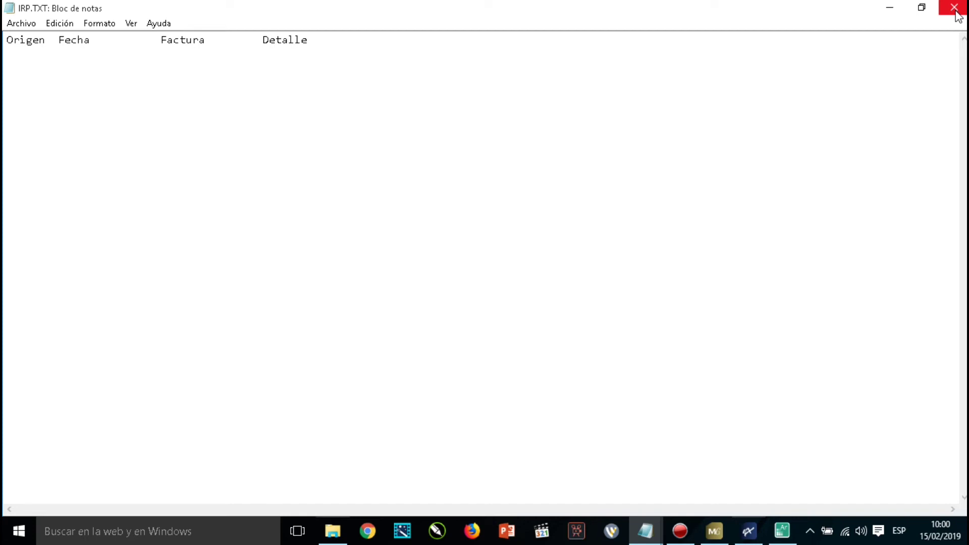
left_click(954, 8)
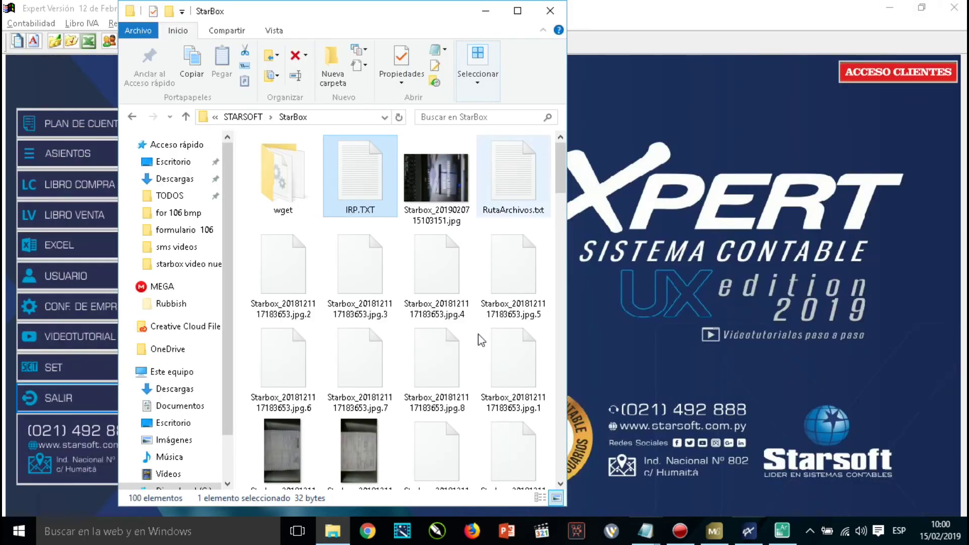
Open the Aranduka export from the VAT book menu and generate the ZIP for 01/01/2018–31/12/2018.
left_click(749, 531)
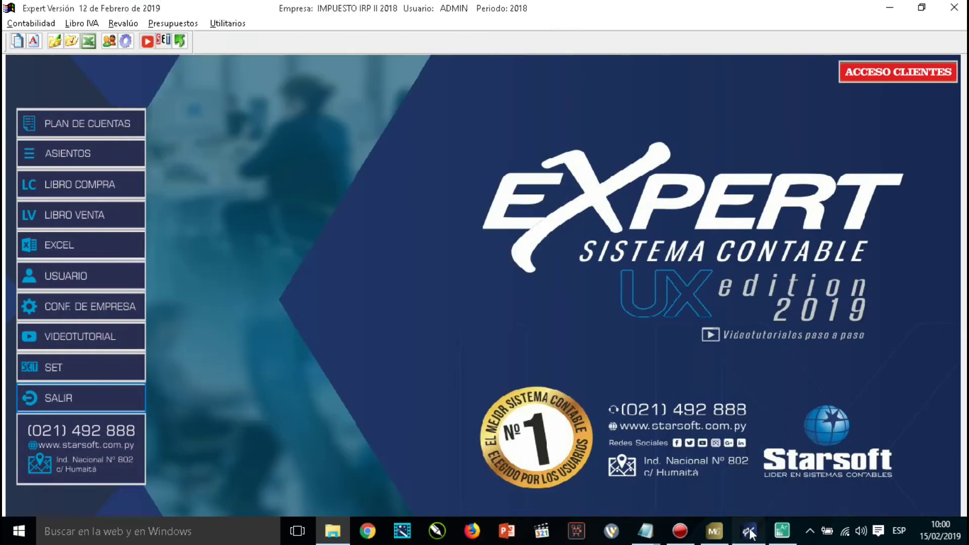
left_click(79, 23)
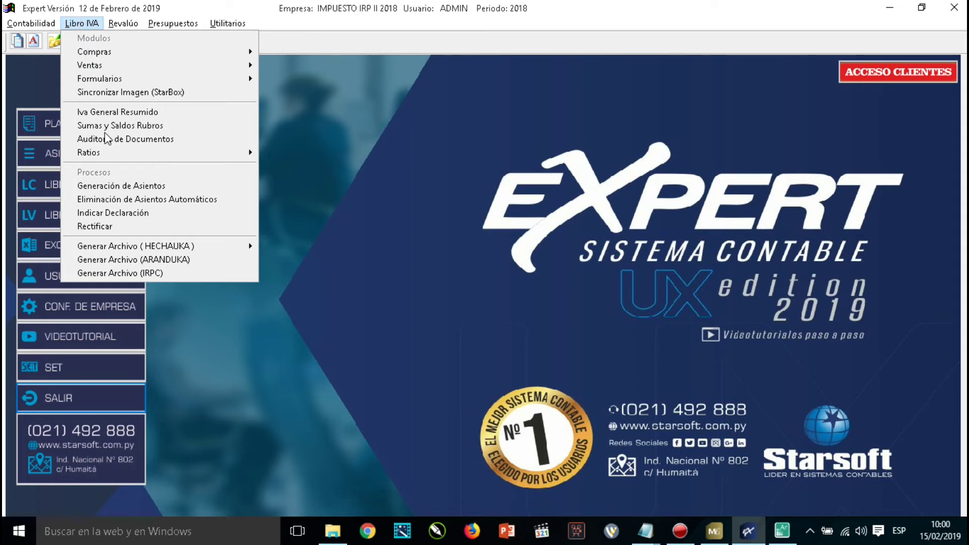
left_click(174, 261)
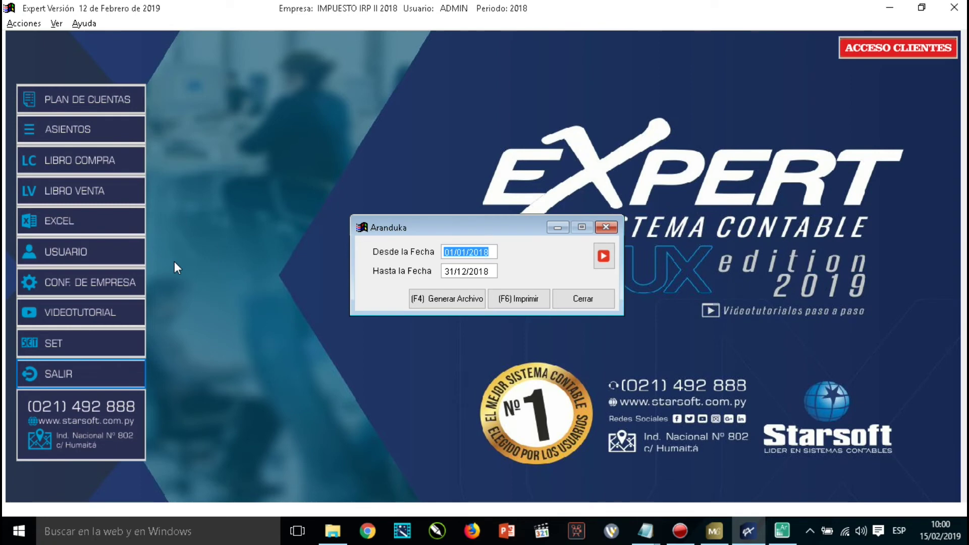
key("Tab")
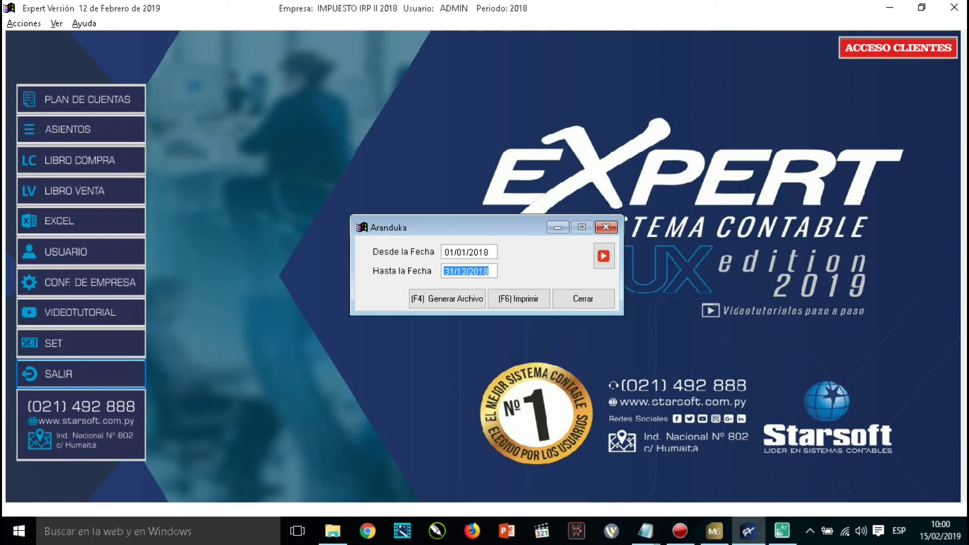
key("shift+Tab")
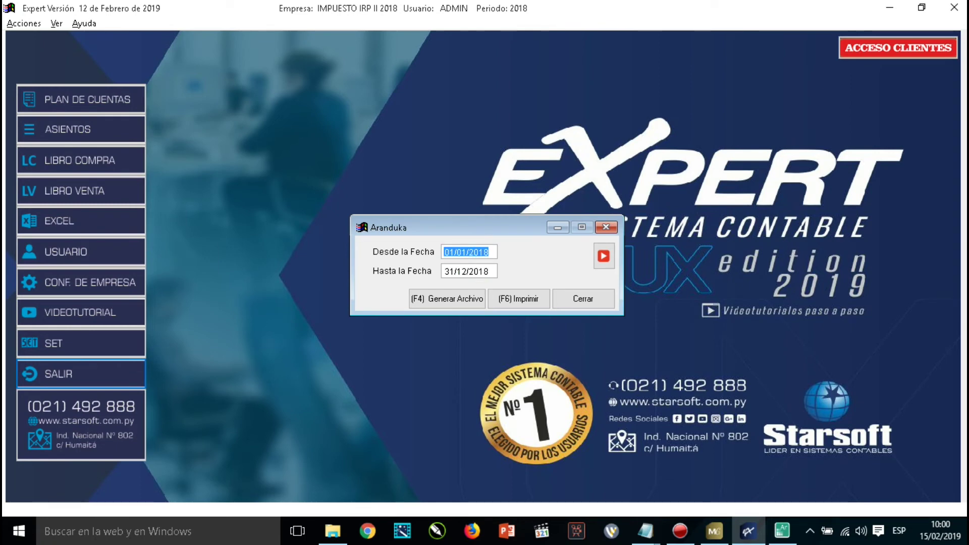
key("Tab")
key("shift+Tab")
key("Tab")
left_click(446, 301)
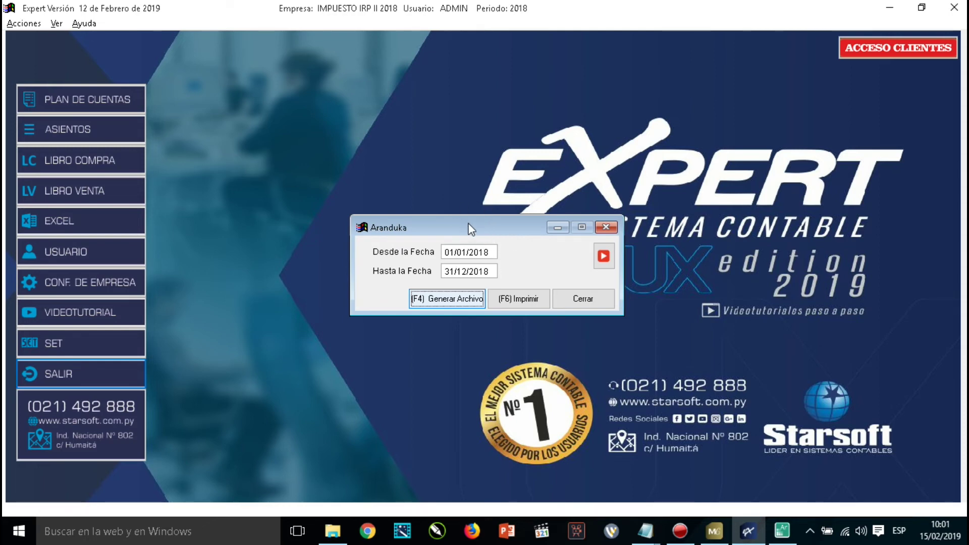
left_click(447, 300)
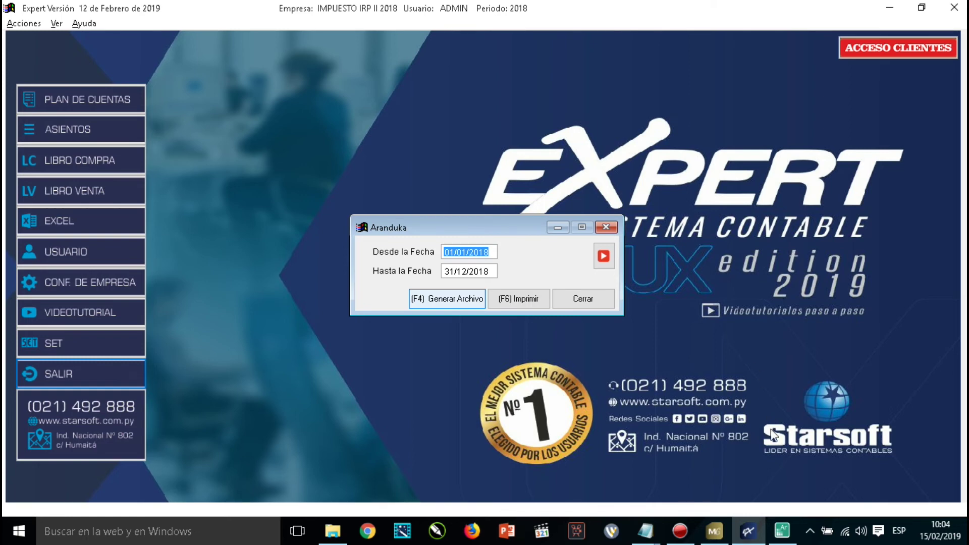
mouse_move(785, 538)
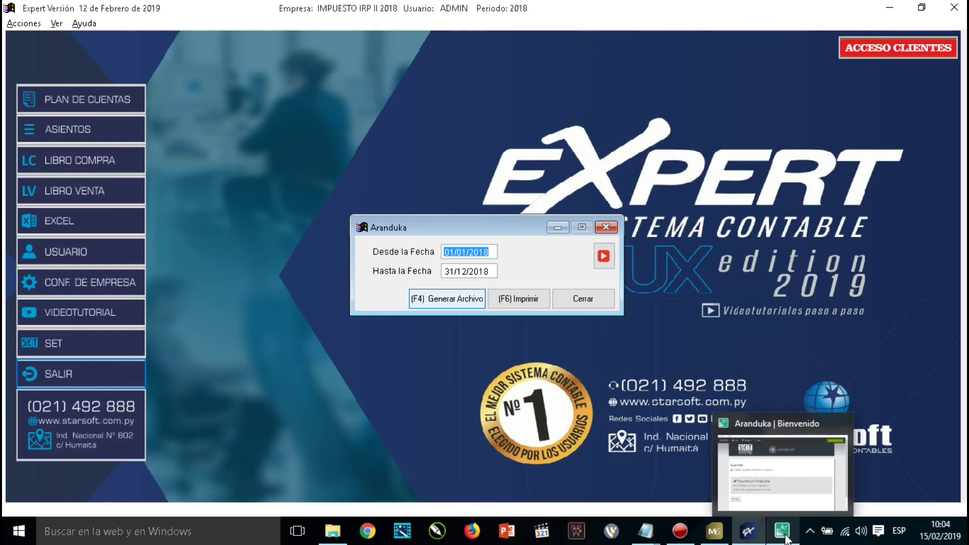
Switch to Aranduka, return to its main page, and go to Herramientas > Importar Información.
left_click(785, 537)
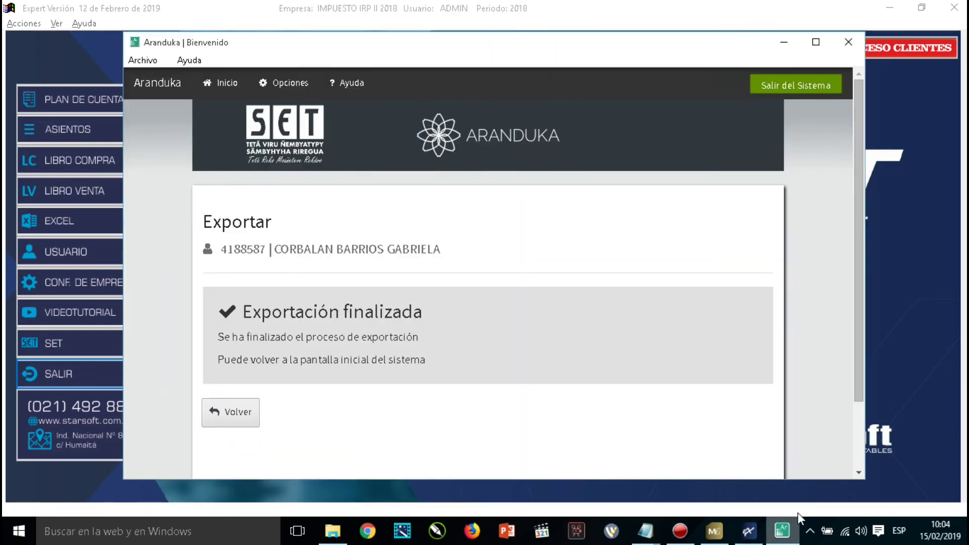
left_click(247, 423)
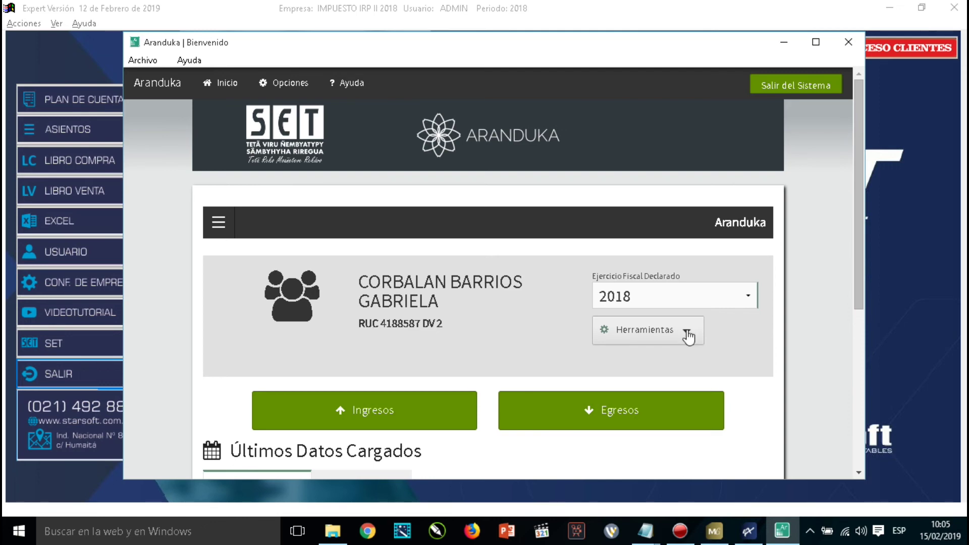
left_click(687, 334)
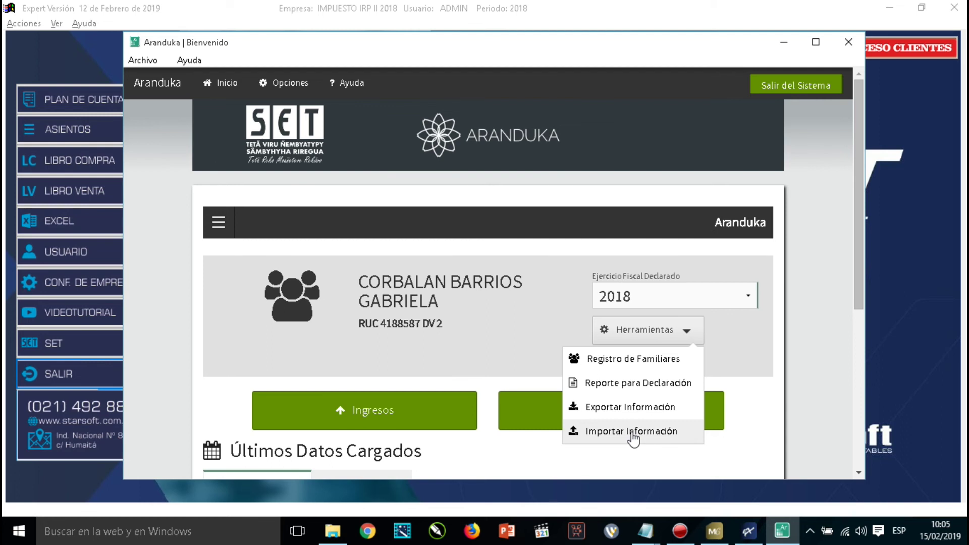
left_click(631, 431)
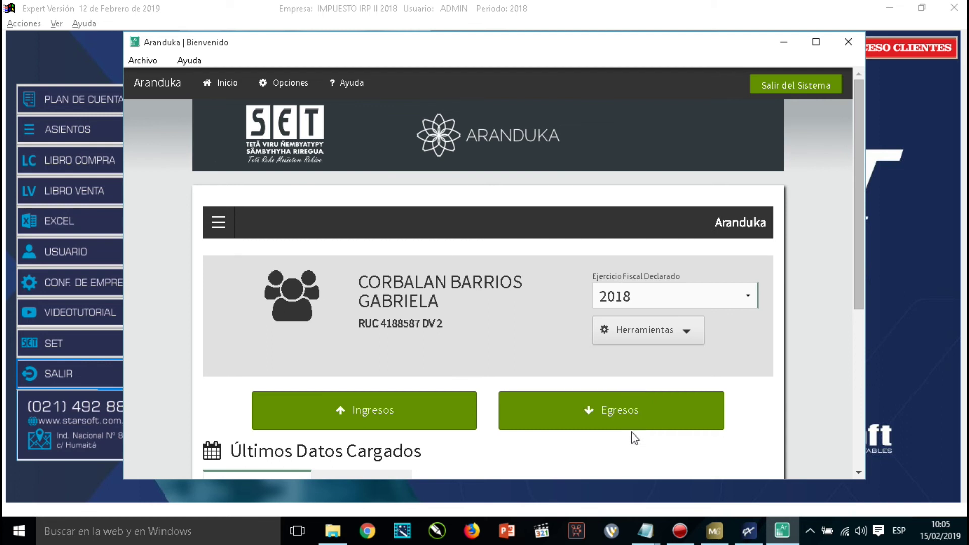
scroll(651, 355, "down", 1)
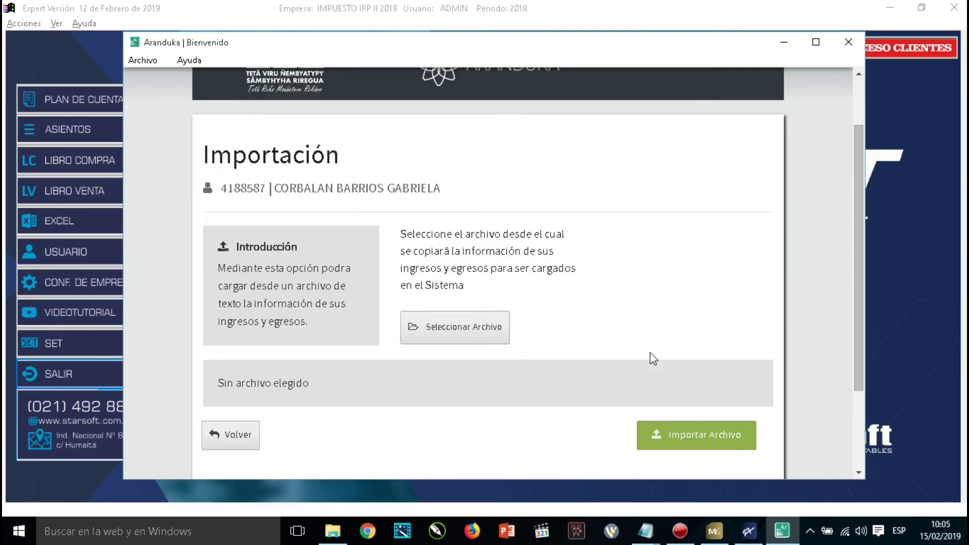
Pick the LIE_2018 zip from C:\STARSOFT\Millenium, import it, and acknowledge the success message.
left_click(457, 327)
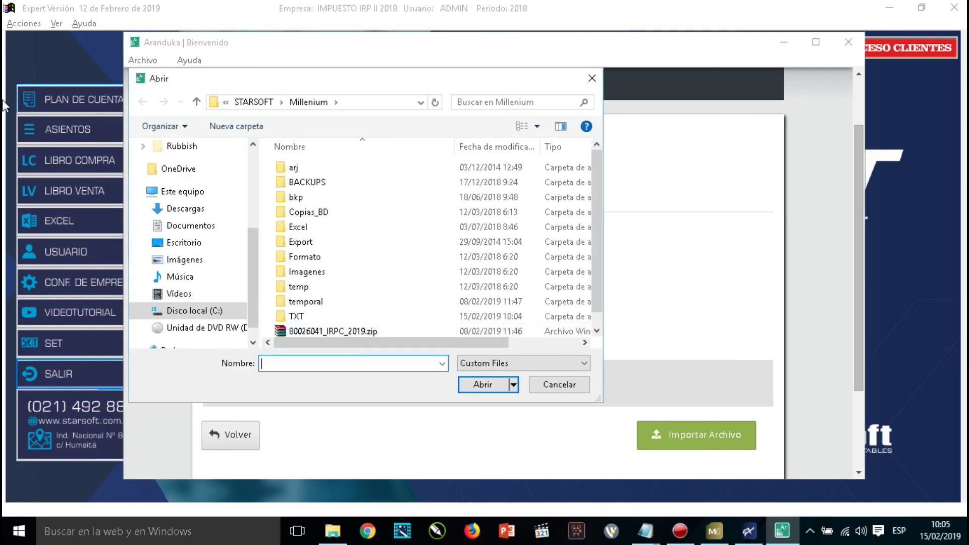
left_click(205, 312)
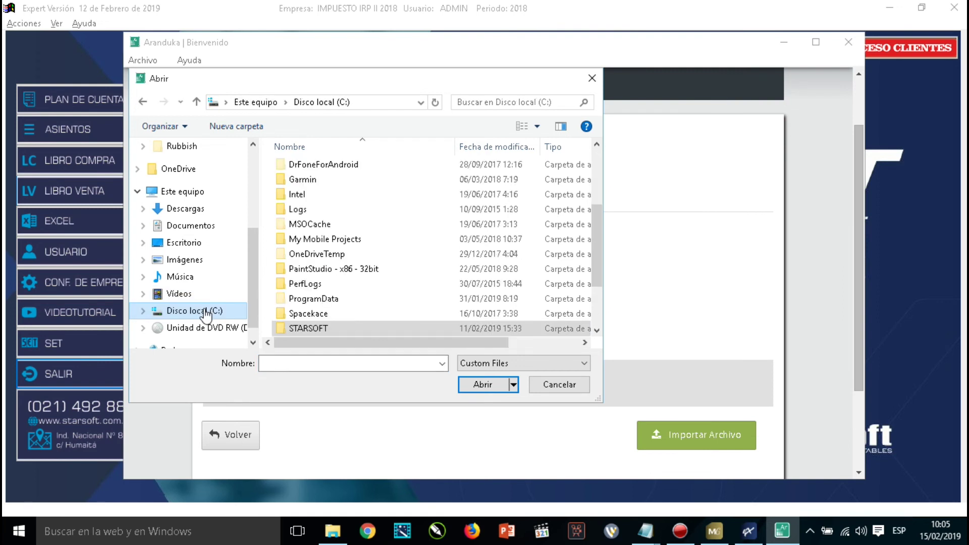
double_click(315, 329)
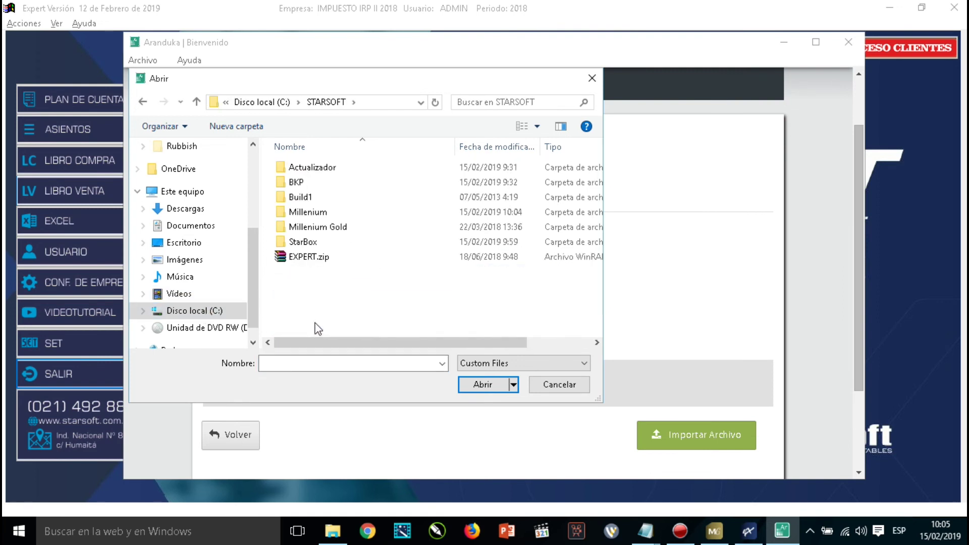
double_click(306, 213)
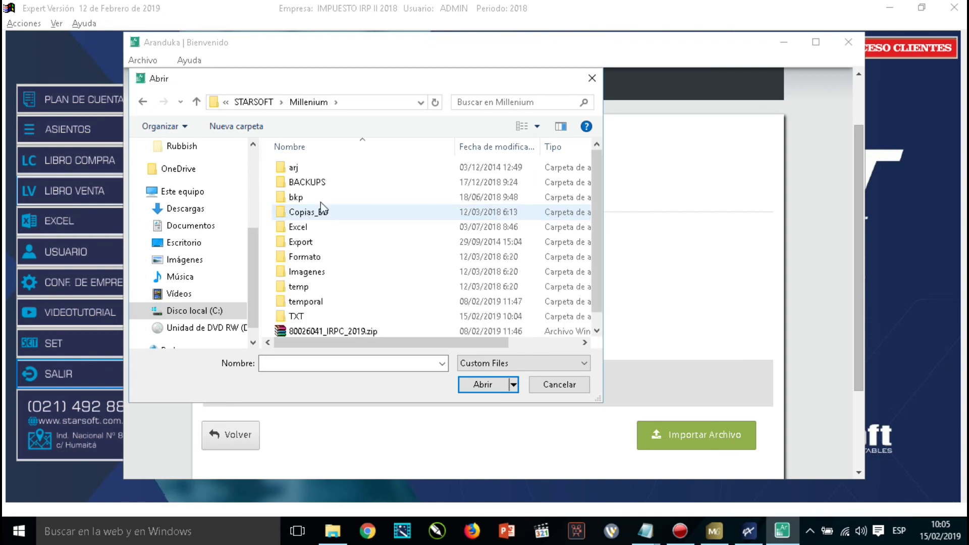
left_click(597, 331)
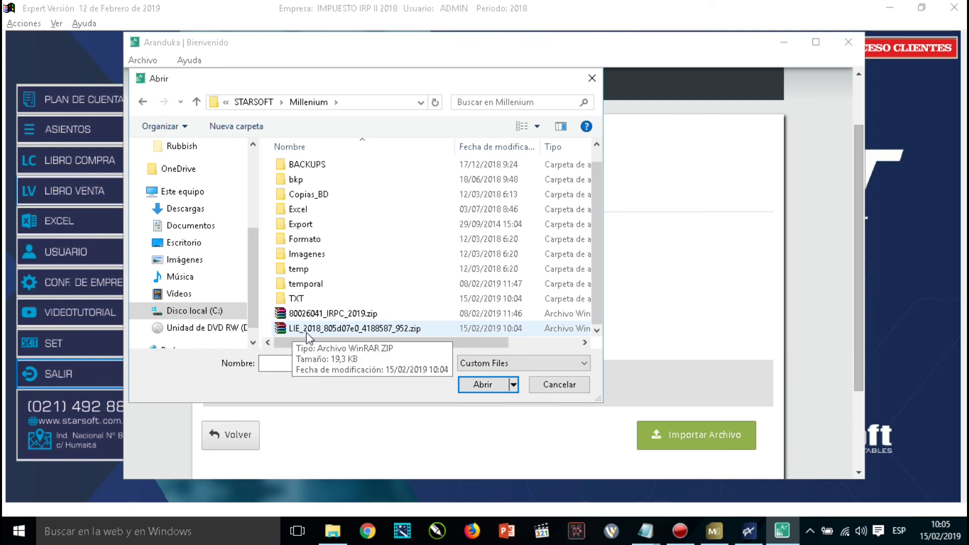
left_click(385, 330)
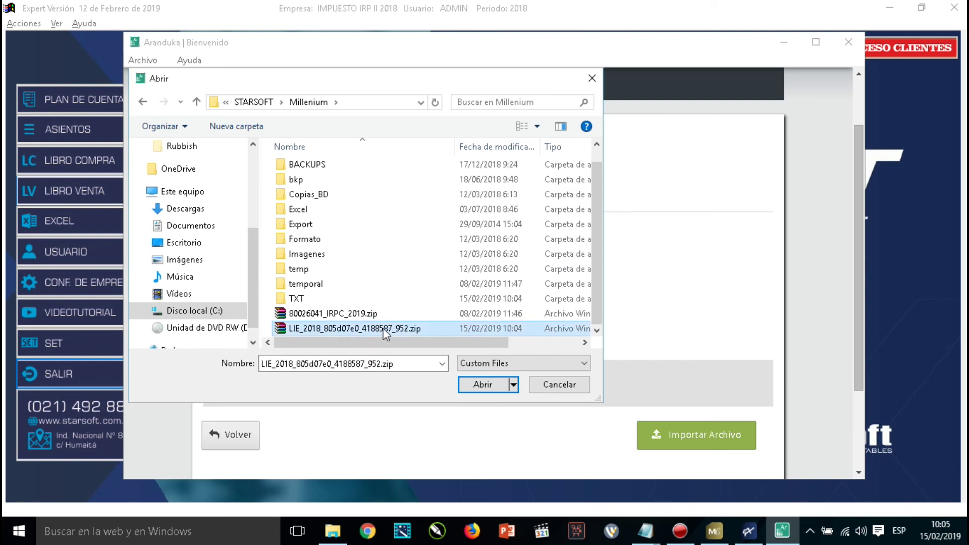
left_click(483, 386)
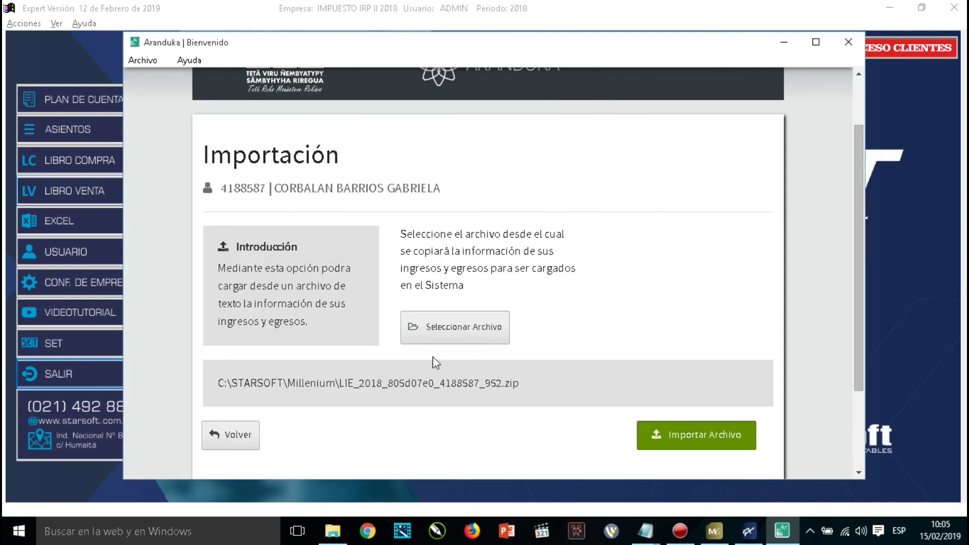
left_click(712, 440)
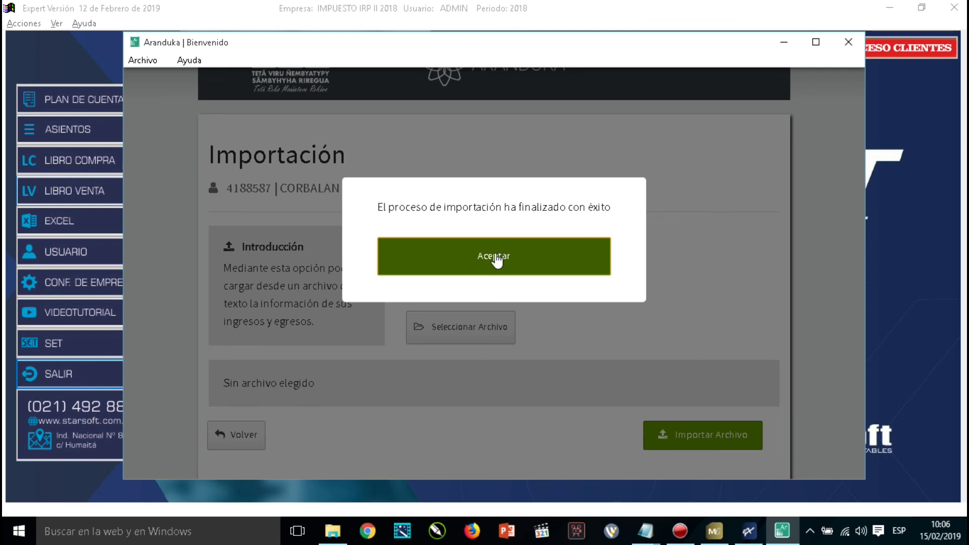
left_click(496, 258)
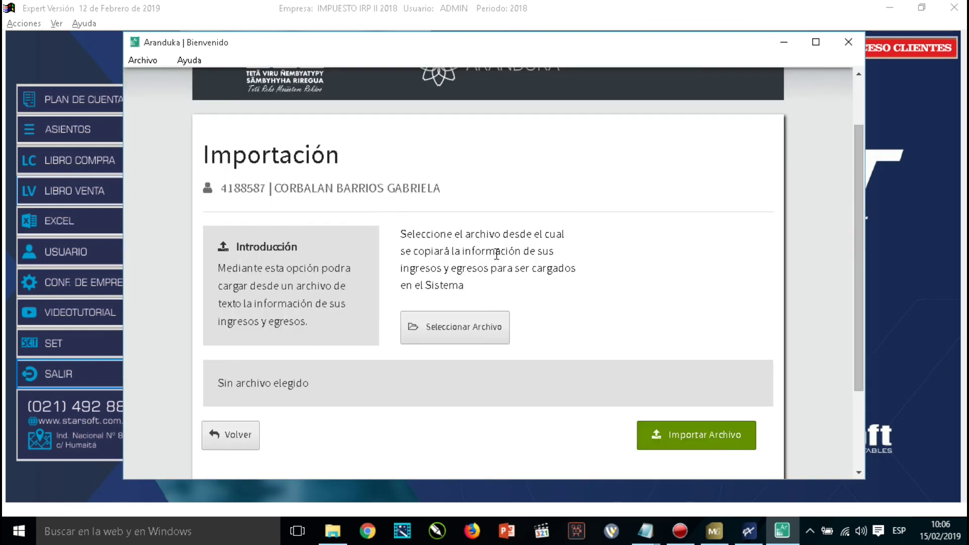
Back on the dashboard, browse the imported Ingresos and Egresos entries in Últimos Datos Cargados.
left_click(237, 433)
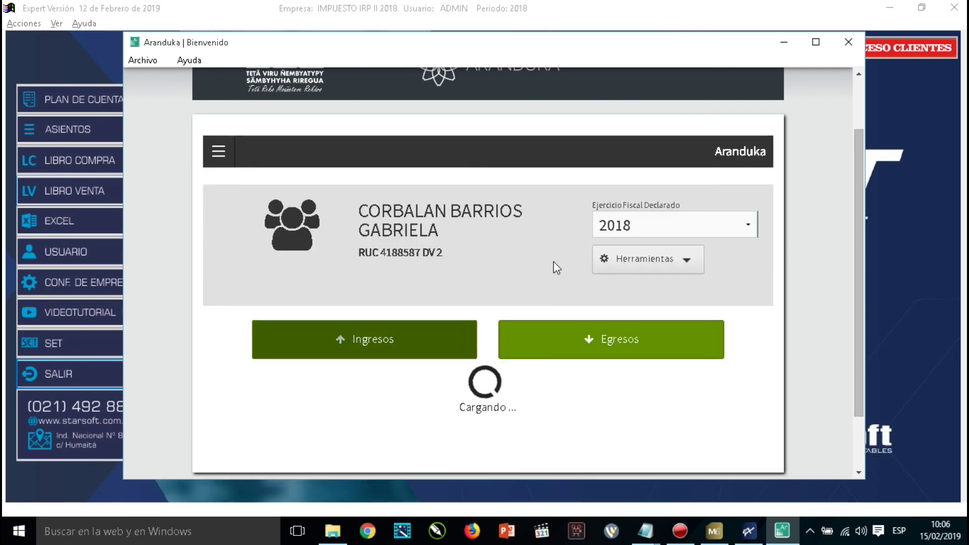
scroll(560, 276, "down", 4)
scroll(563, 277, "down", 1)
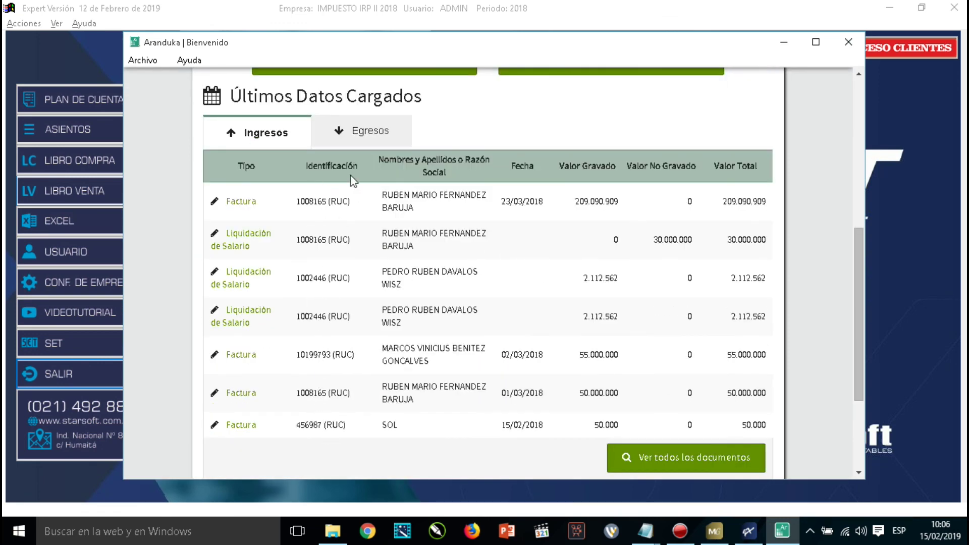
left_click(364, 143)
scroll(427, 323, "down", 5)
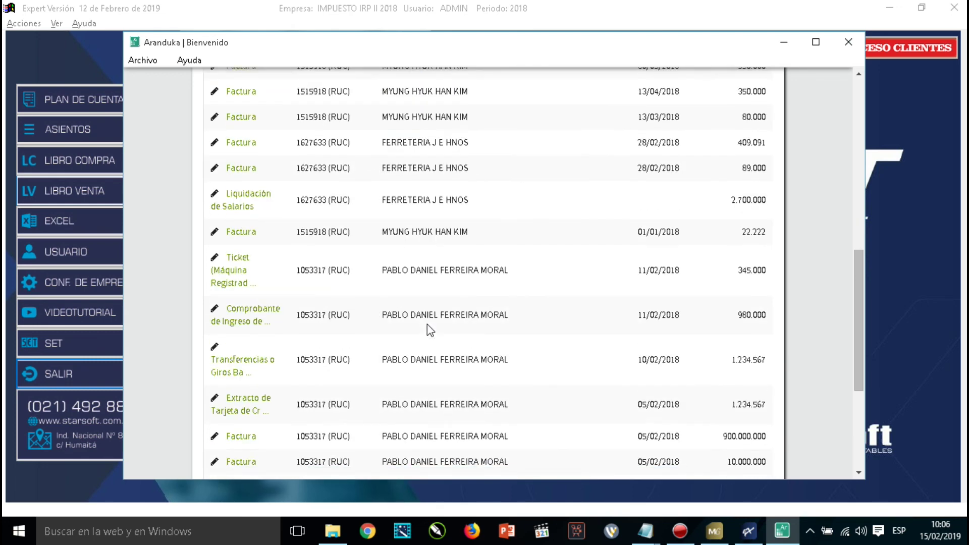
scroll(427, 324, "up", 5)
scroll(427, 324, "up", 3)
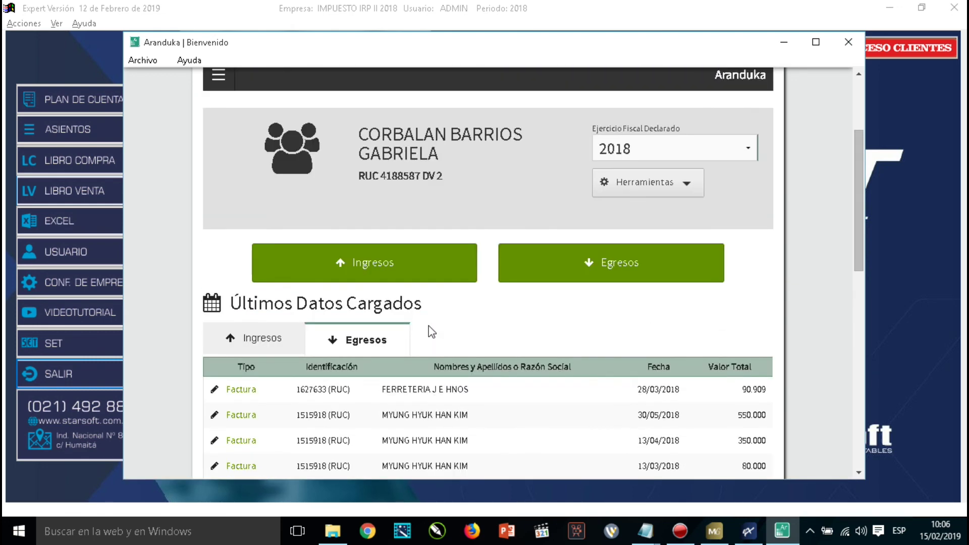
left_click(279, 345)
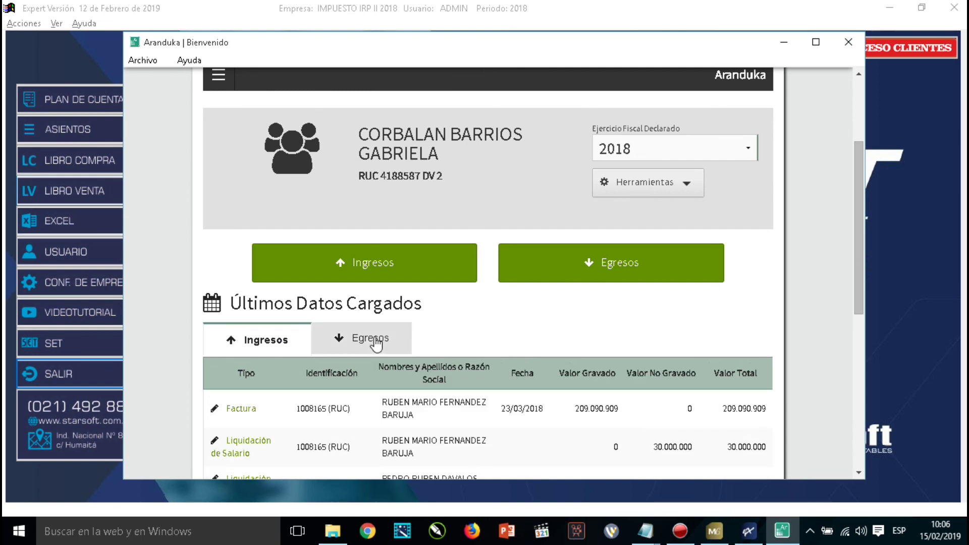
left_click(376, 343)
scroll(534, 415, "down", 3)
scroll(534, 415, "up", 6)
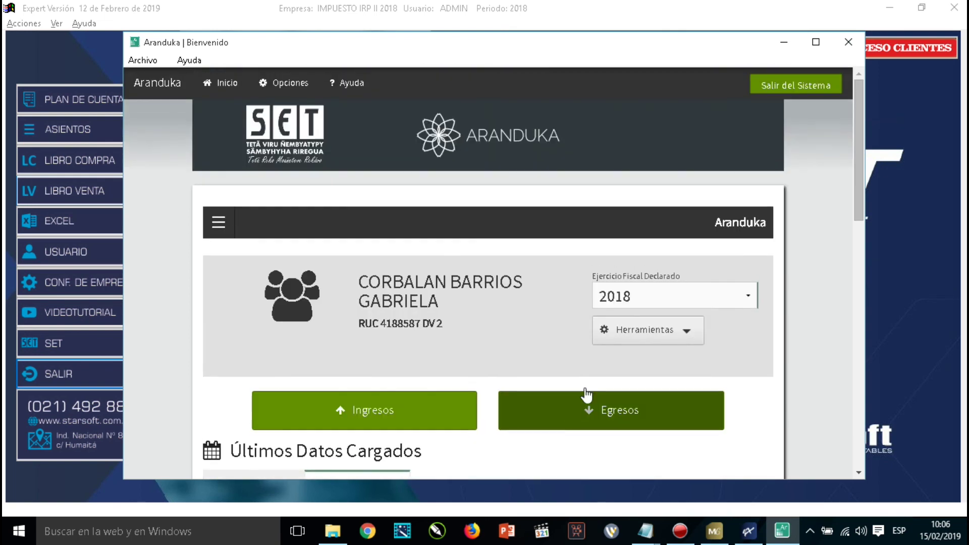
left_click(689, 335)
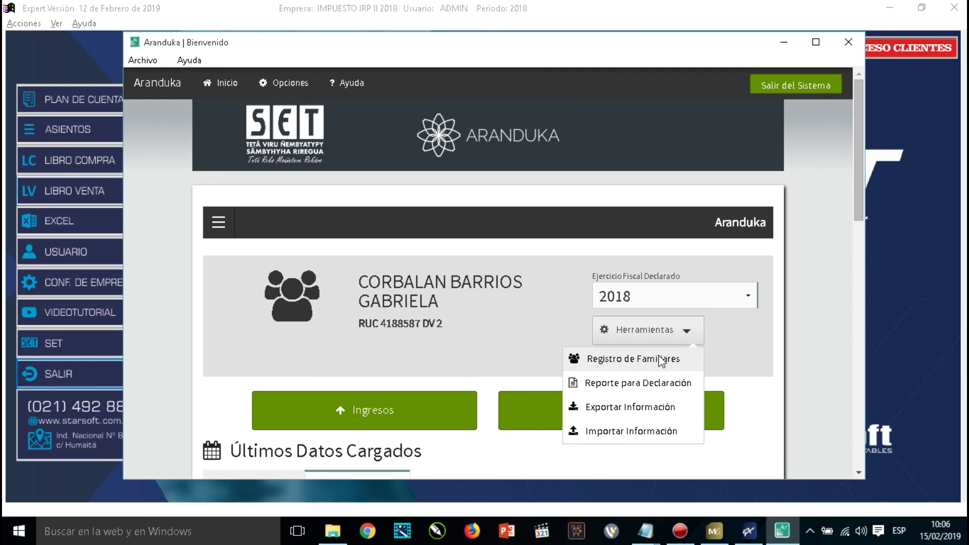
left_click(660, 359)
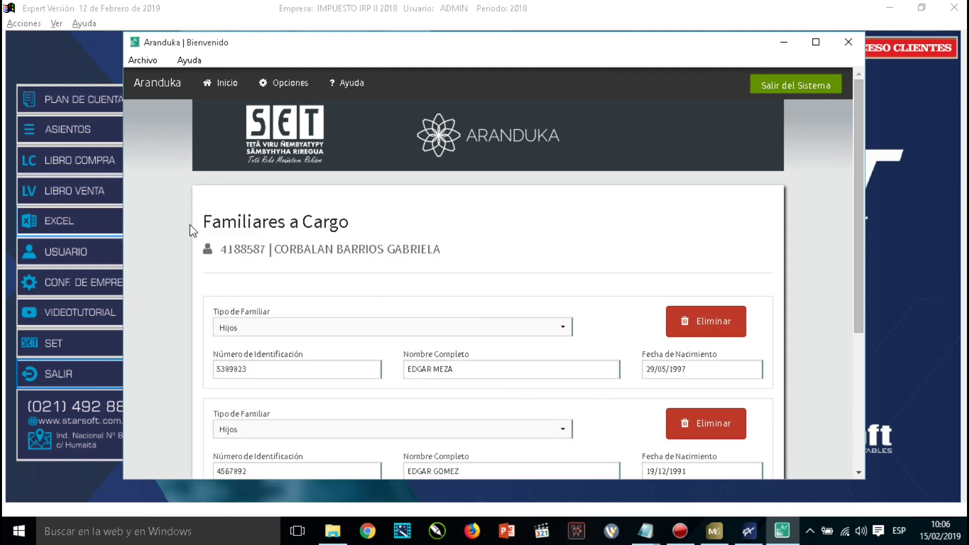
scroll(515, 343, "down", 1)
scroll(517, 345, "down", 1)
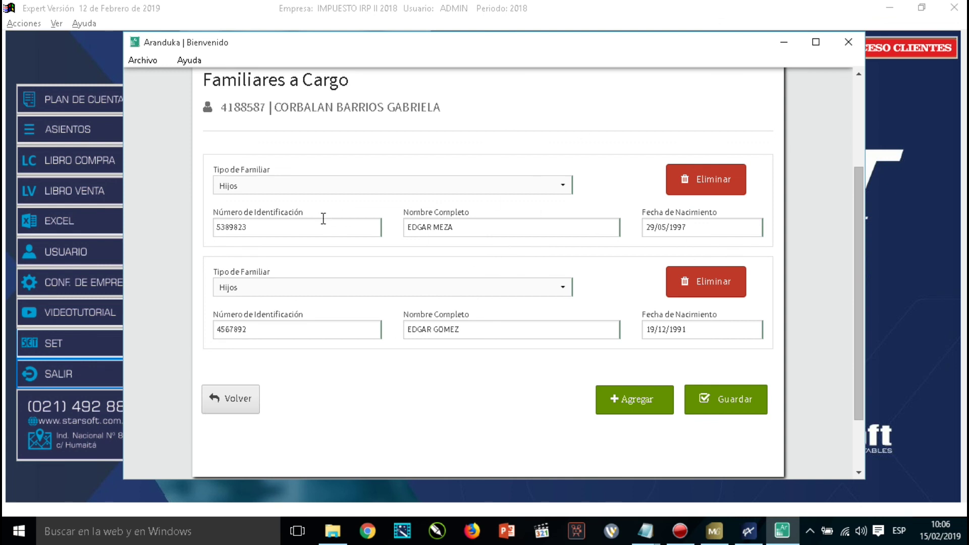
left_click(241, 398)
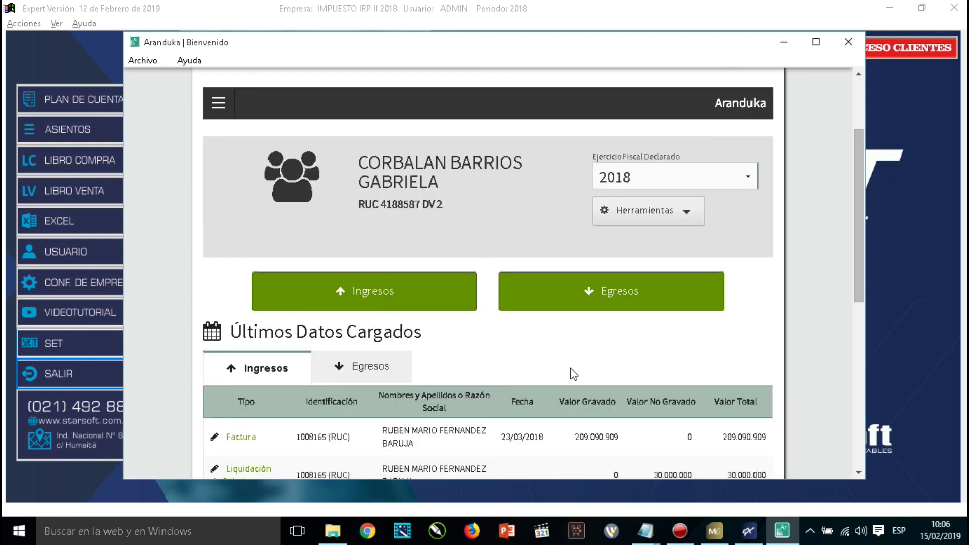